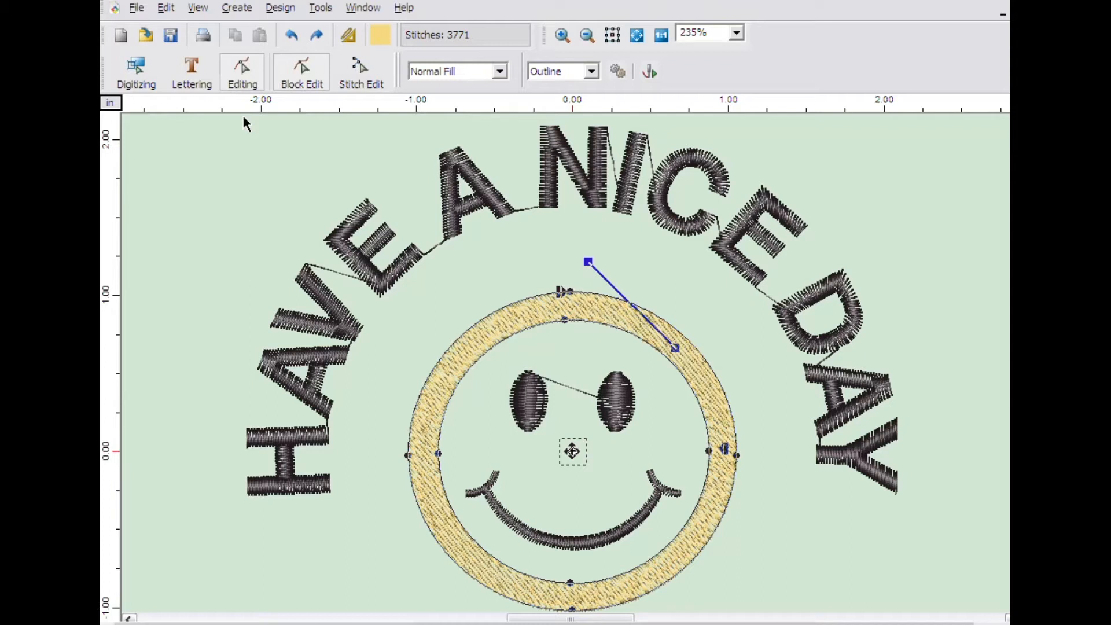
- Select the yellow ring for block editing and pull the leftmost point of its outer outline slightly outward
left_click(523, 394)
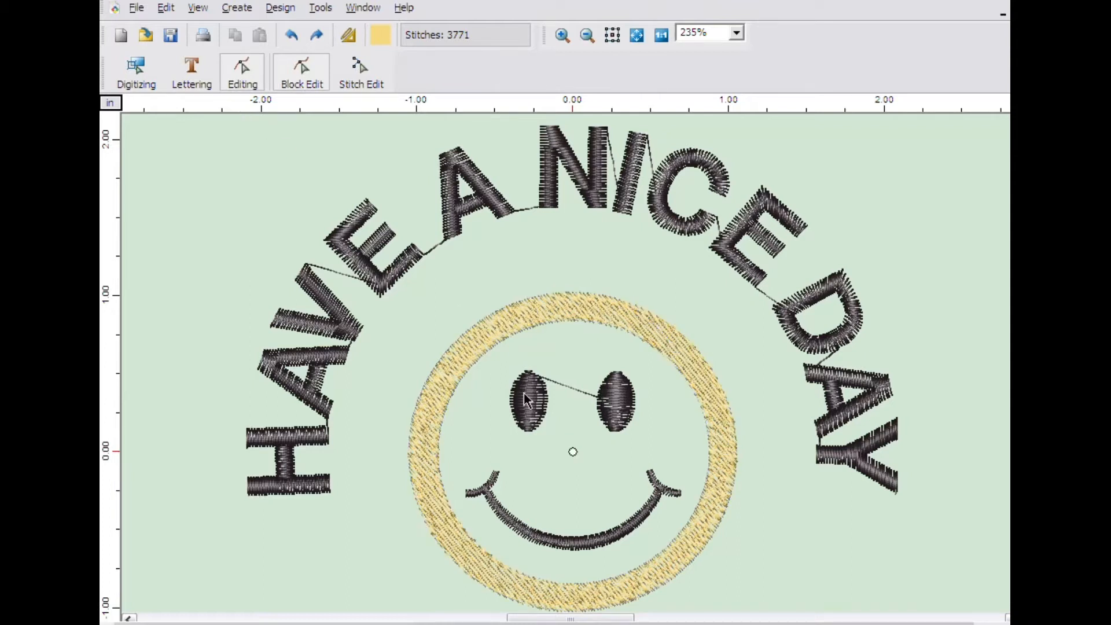
left_click(557, 311)
left_click(564, 291)
left_click_drag(571, 292, 570, 291)
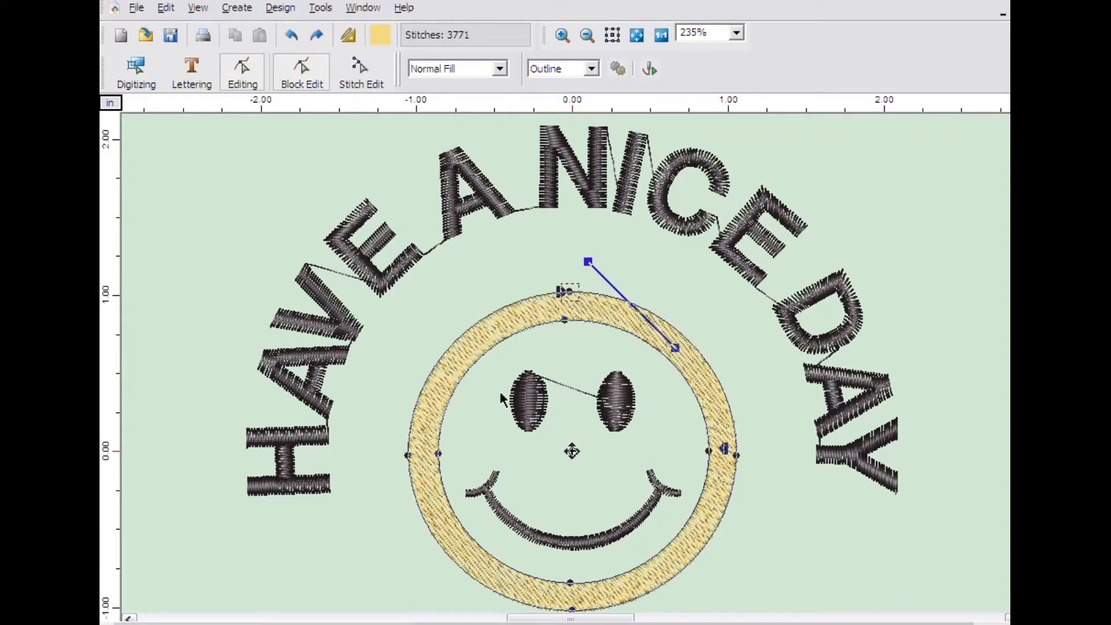
mouse_move(404, 454)
left_mouse_down()
mouse_move(389, 455)
mouse_move(401, 455)
left_mouse_up()
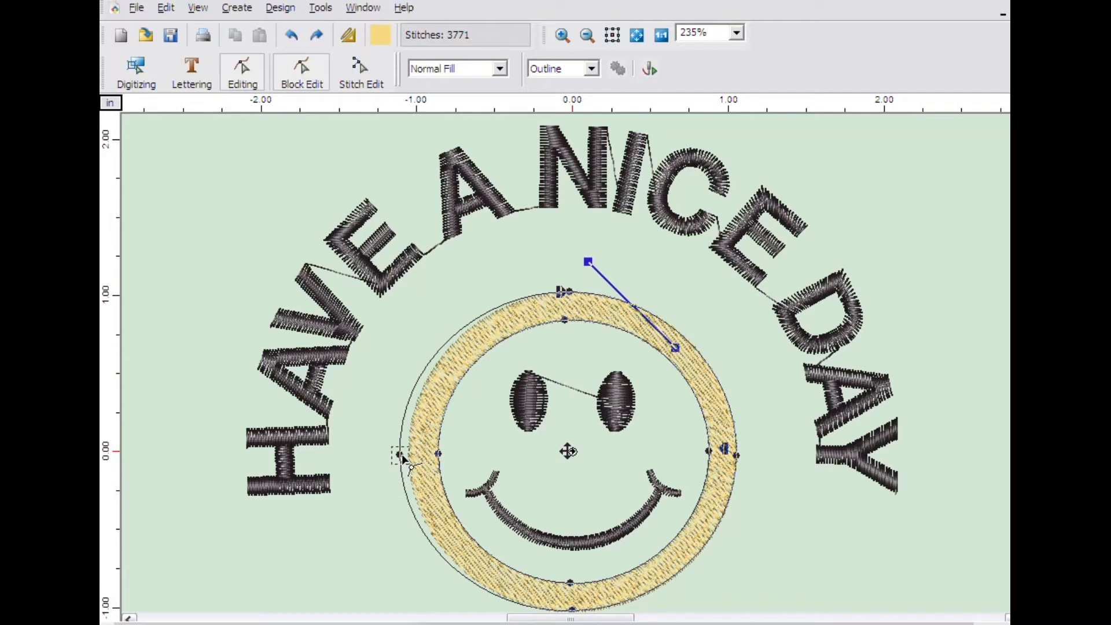
- Toggle the leftmost outer point between corner and curve, and shift the whole outer outline slightly to the right
right_click(401, 456)
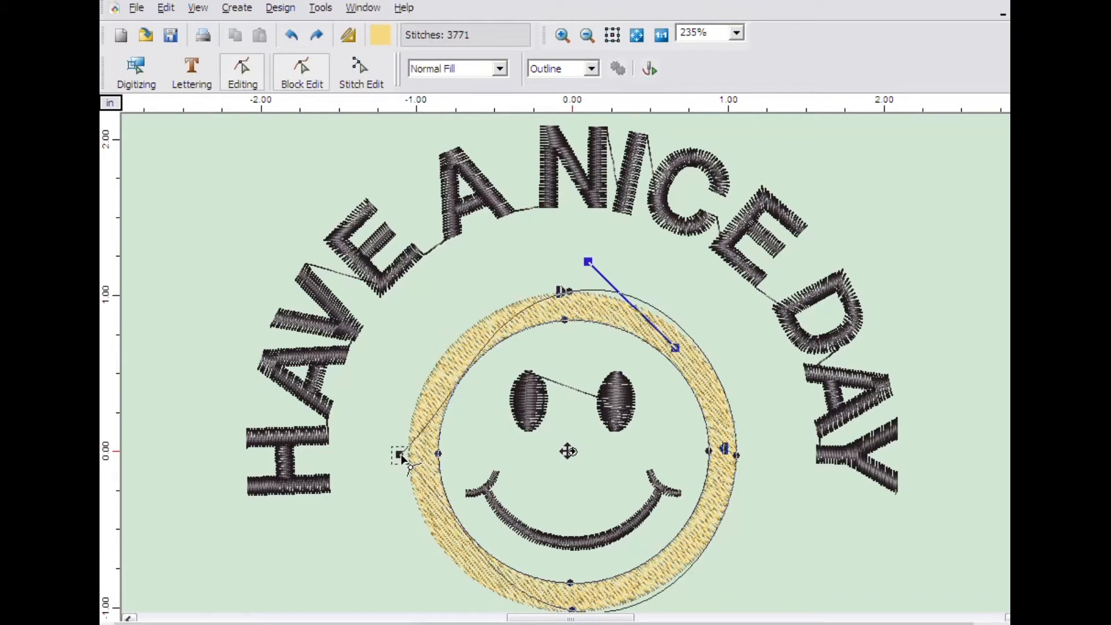
right_click(401, 455)
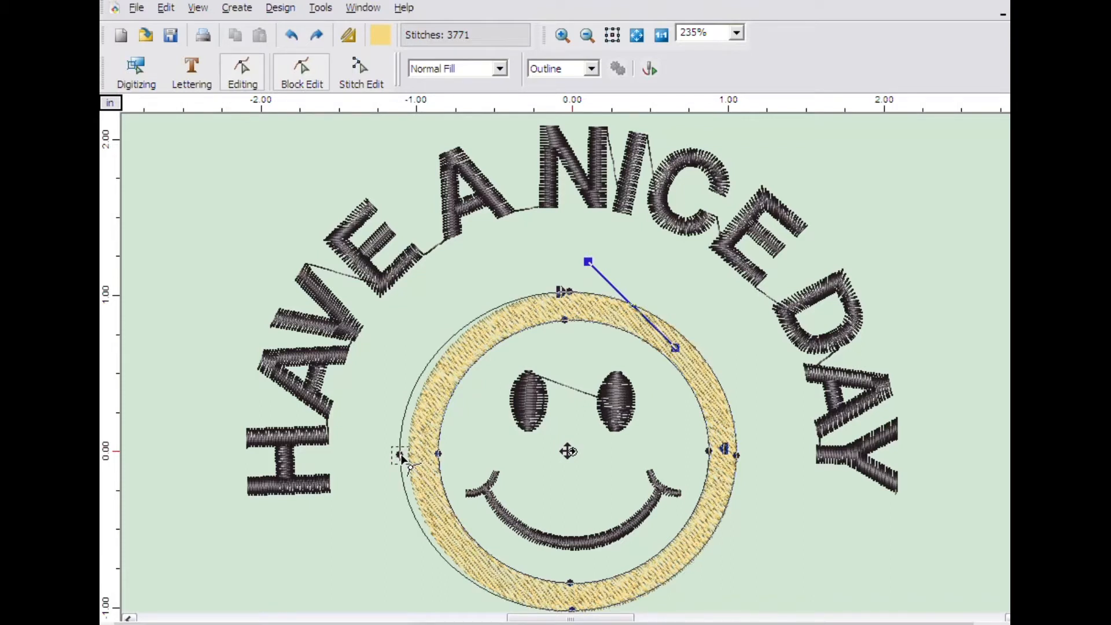
right_click(401, 456)
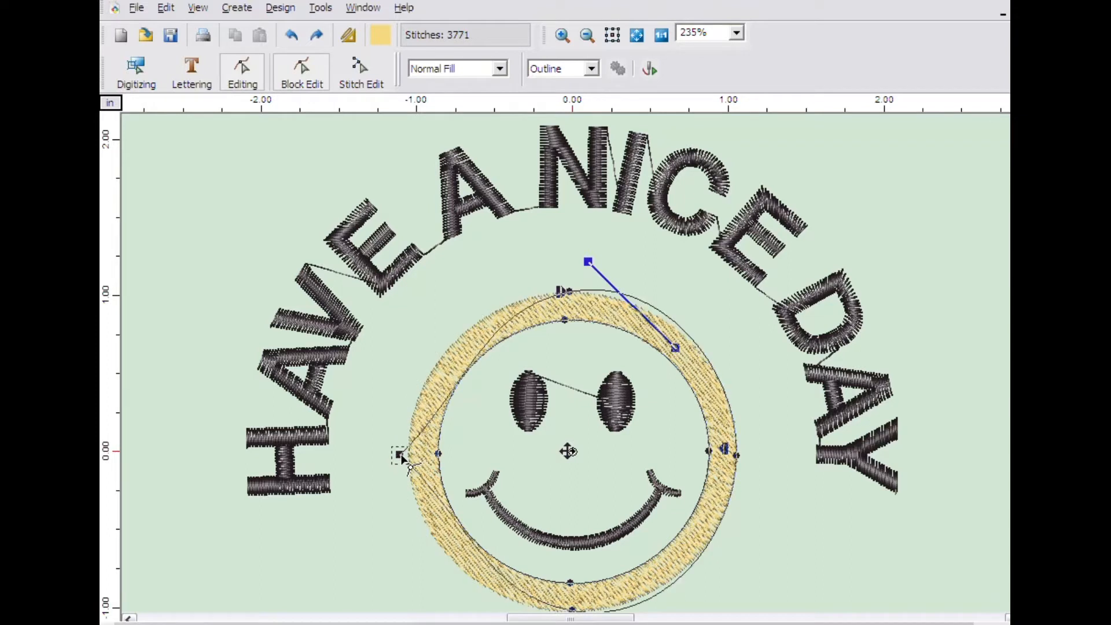
right_click(402, 456)
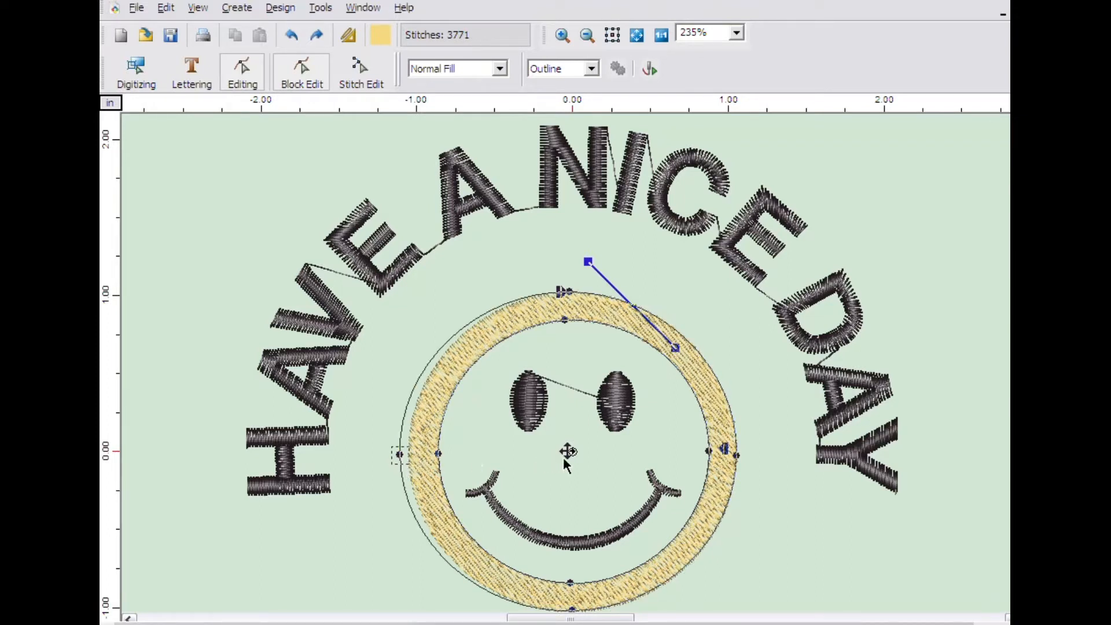
mouse_move(567, 451)
left_mouse_down()
mouse_move(579, 379)
mouse_move(561, 437)
mouse_move(572, 452)
left_mouse_up()
- Flatten the top of the ring's inner outline, recenter it, and delete that inner outline
left_click_drag(567, 321, 568, 358)
left_click_drag(574, 468, 575, 447)
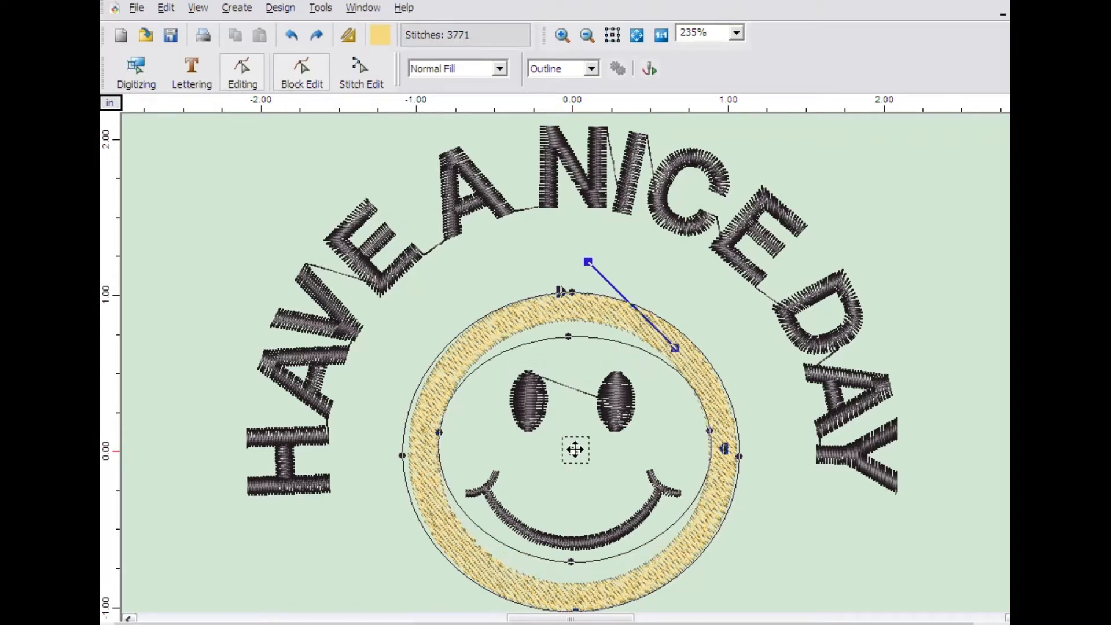
left_click_drag(568, 336, 568, 351)
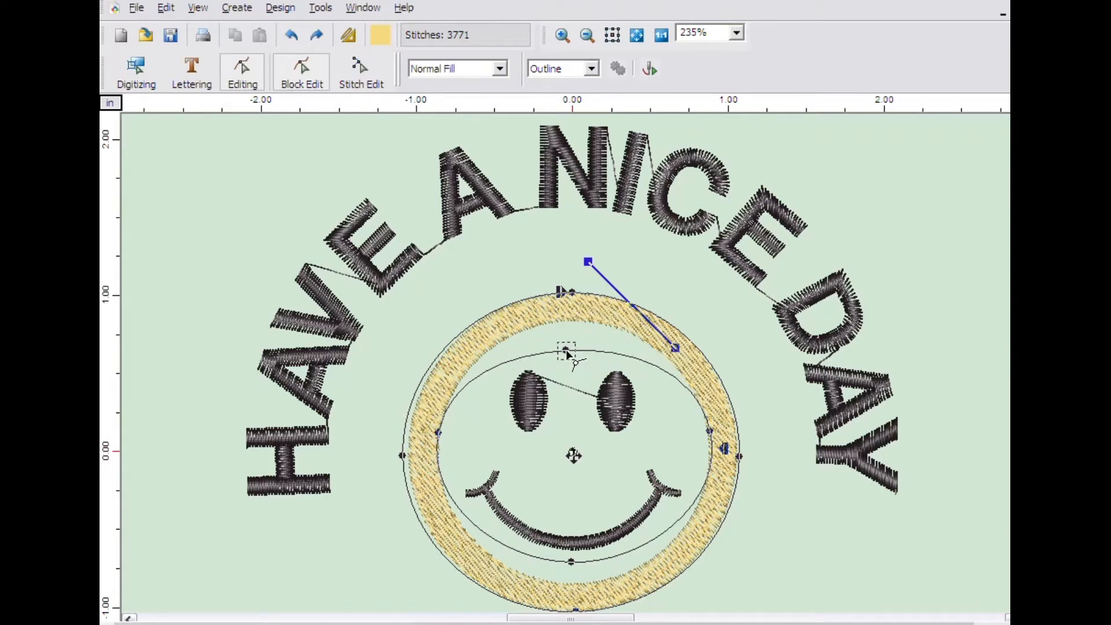
right_click(567, 350)
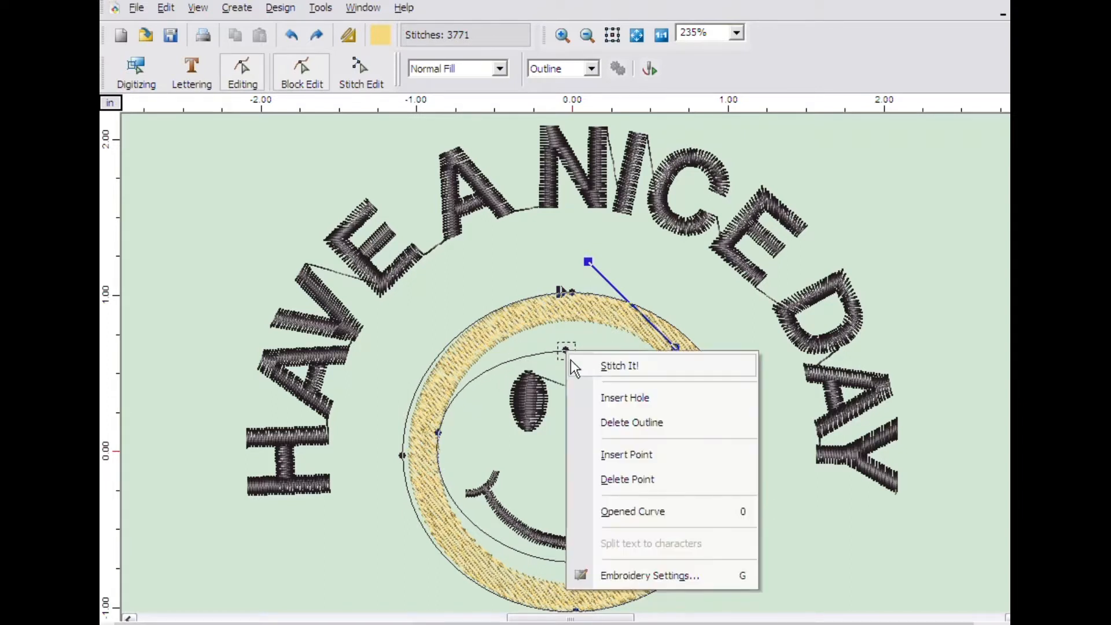
left_click(627, 431)
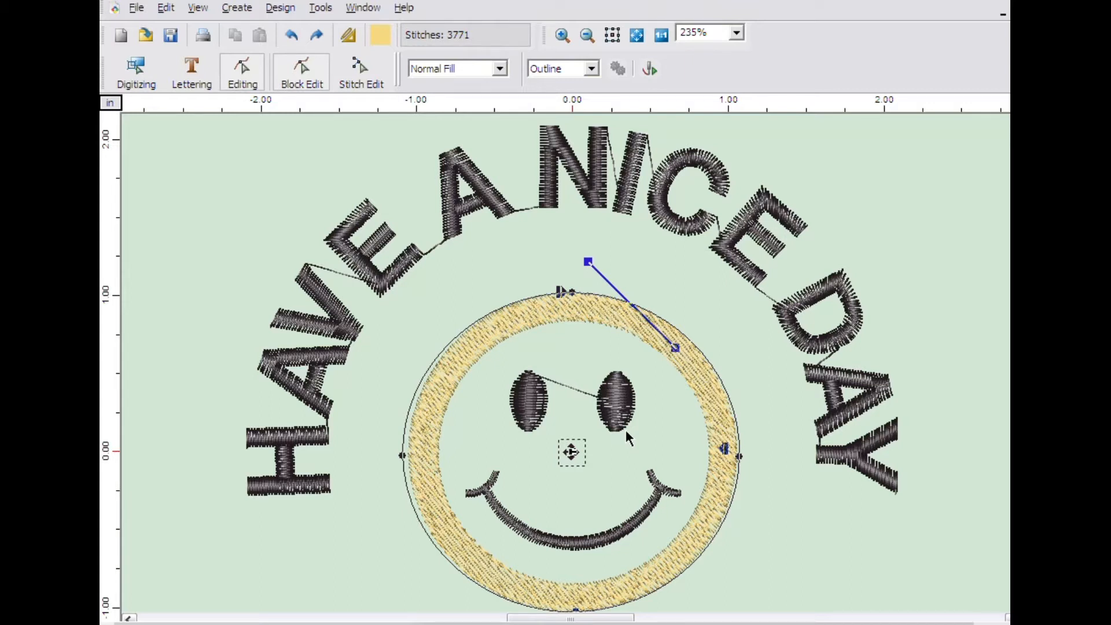
- Move the circle's entry and exit points to its lower-left and upper-right edges, and make the stitch angle line horizontal
mouse_move(724, 450)
left_mouse_down()
mouse_move(722, 377)
mouse_move(702, 355)
left_mouse_up()
mouse_move(562, 291)
left_mouse_down()
mouse_move(533, 330)
mouse_move(493, 491)
mouse_move(427, 527)
left_mouse_up()
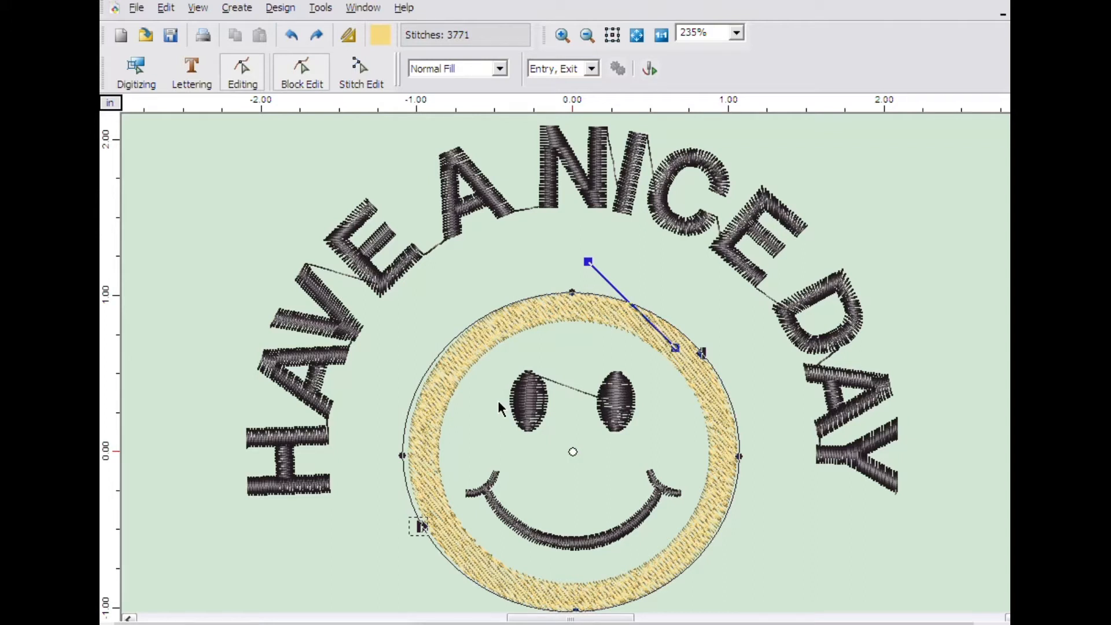
left_click_drag(587, 262, 574, 351)
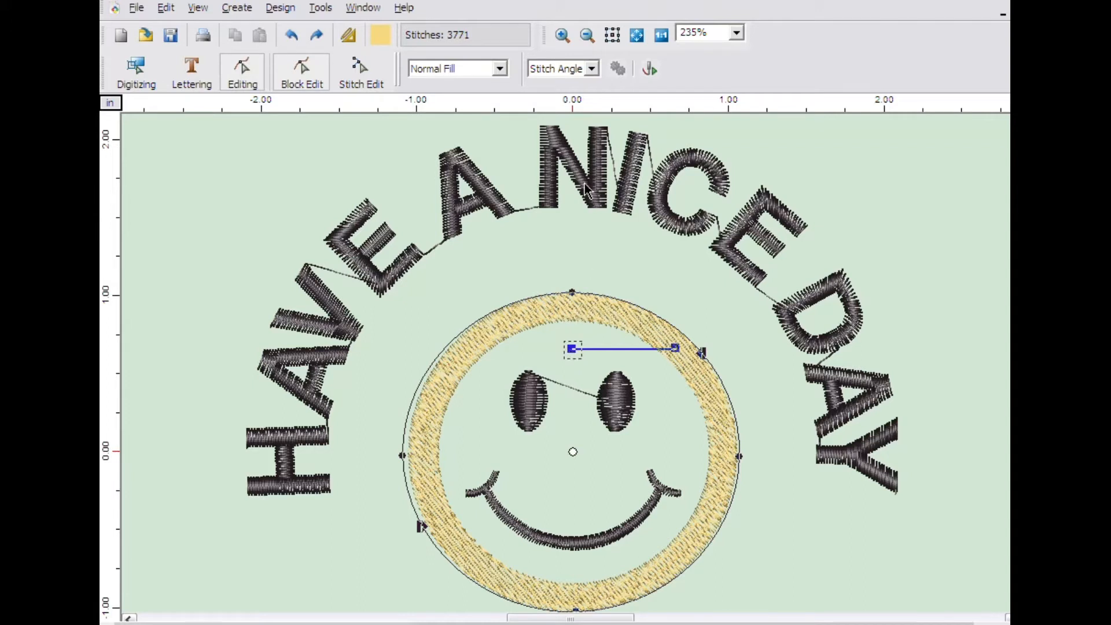
- Return to Entry, Exit editing, nudge the lower-left point farther down the outline, and restitch the circle
left_click(595, 71)
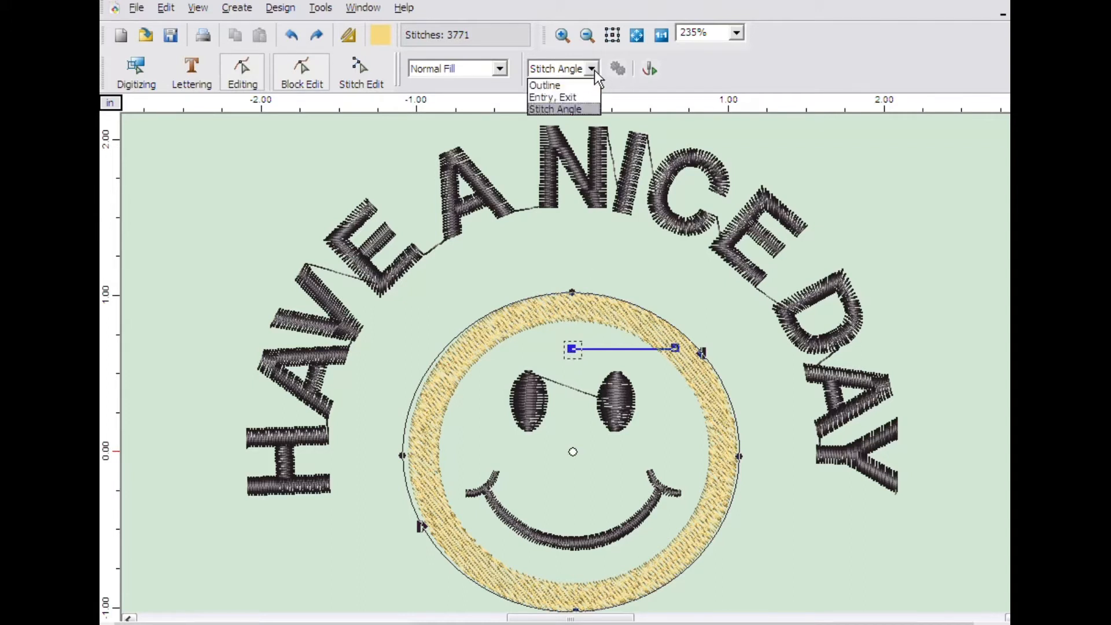
left_click(581, 100)
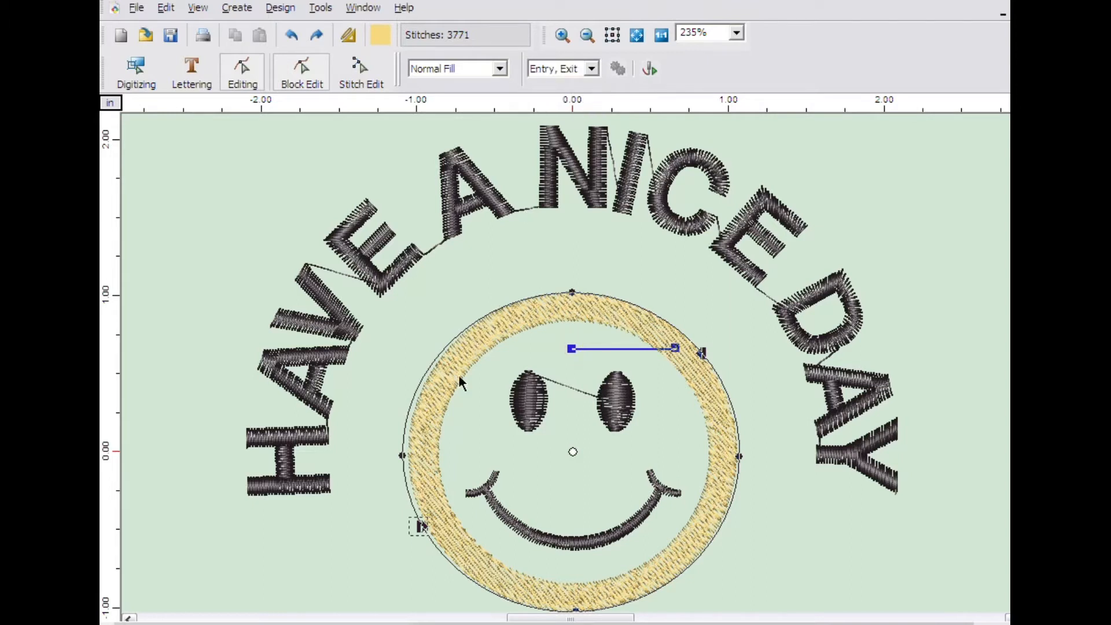
left_click_drag(420, 527, 420, 539)
right_click(468, 405)
left_click(488, 416)
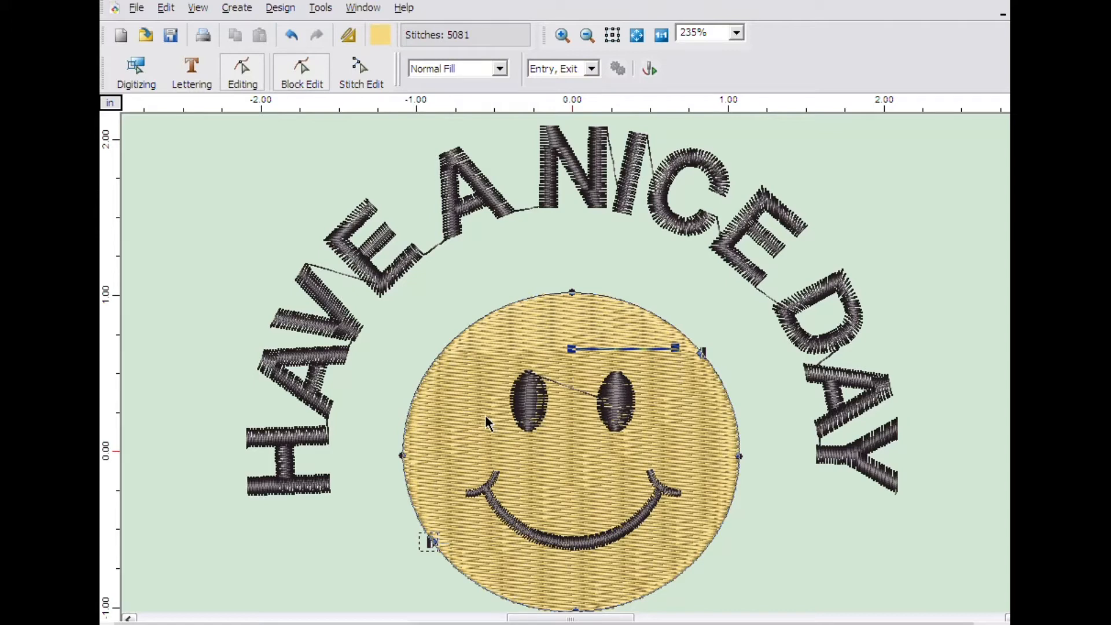
- Review the embroidery settings of the filled circle and close them
right_click(486, 423)
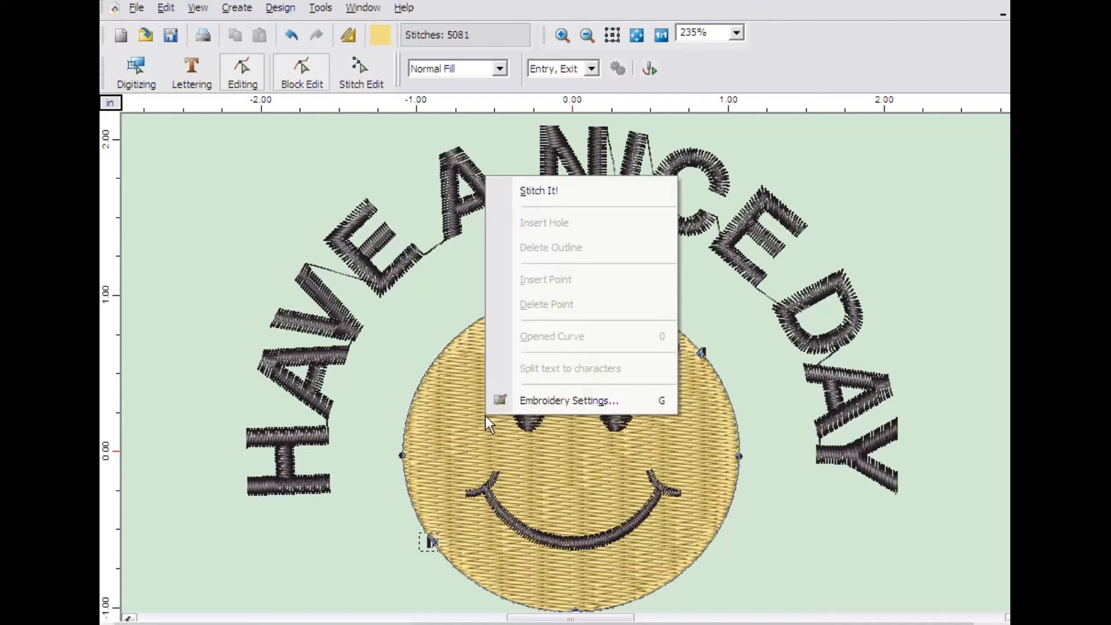
left_click(513, 401)
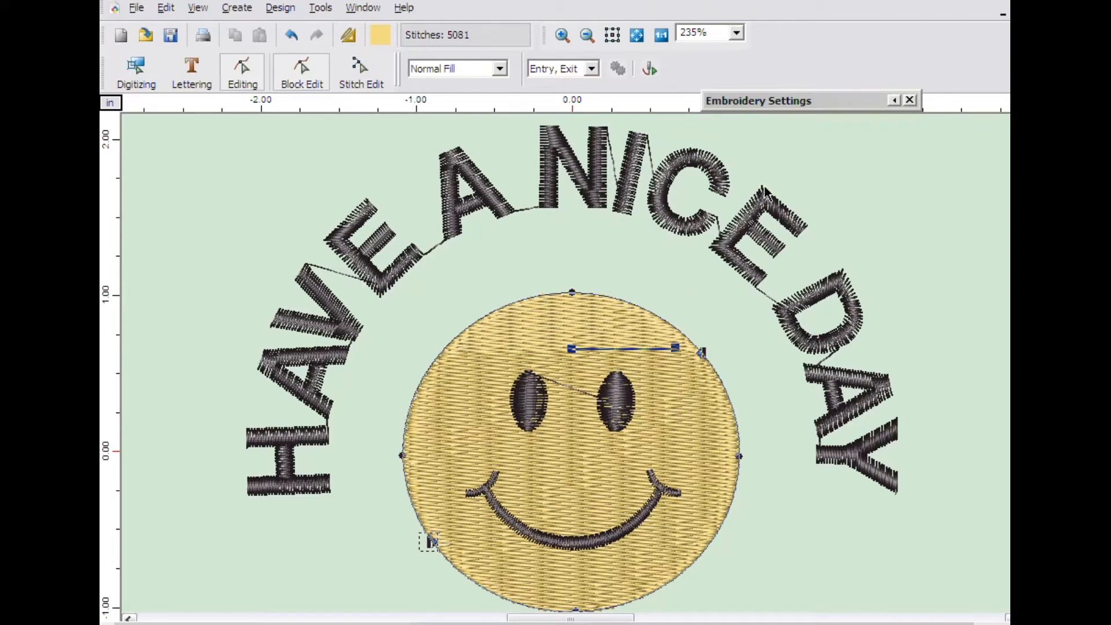
mouse_move(794, 105)
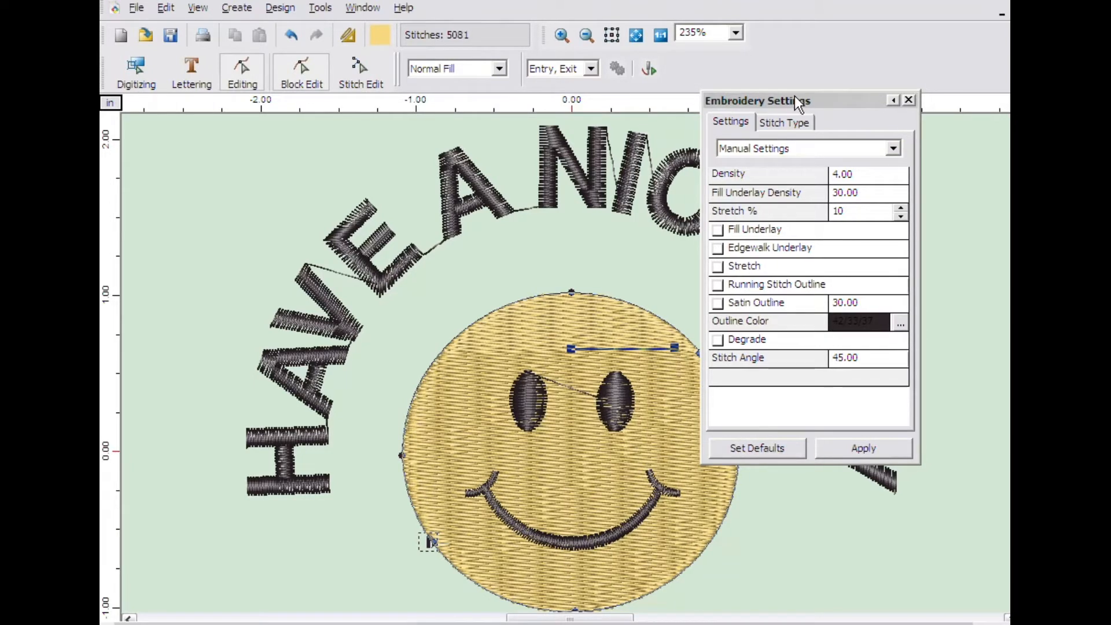
left_click(909, 100)
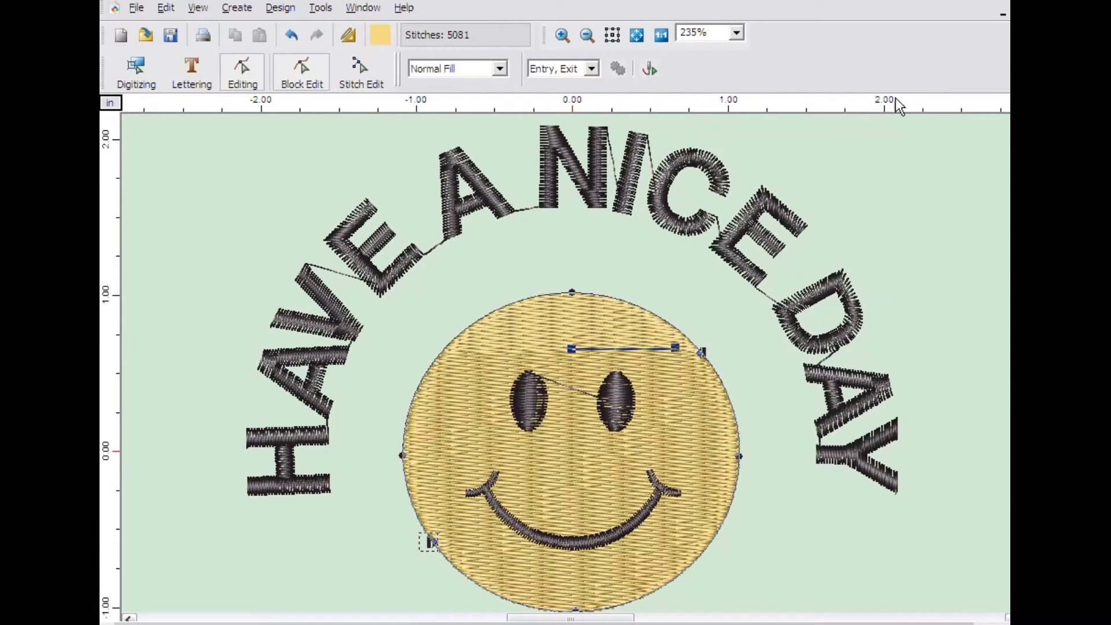
- Show the object list and select object 3, the eye on the right side of the face
left_click(320, 8)
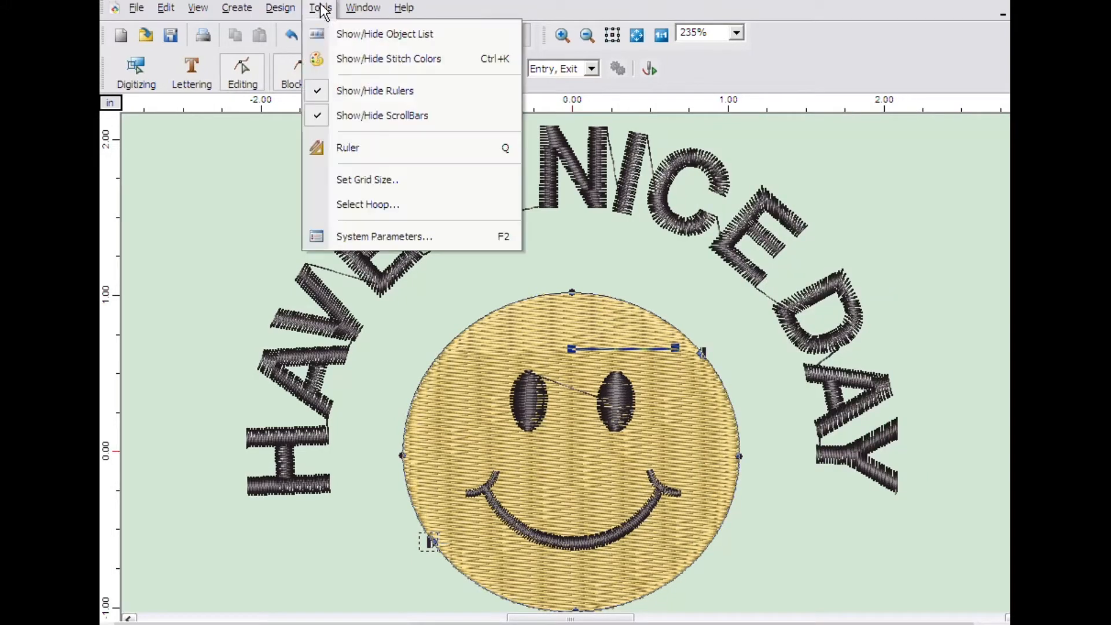
left_click(347, 41)
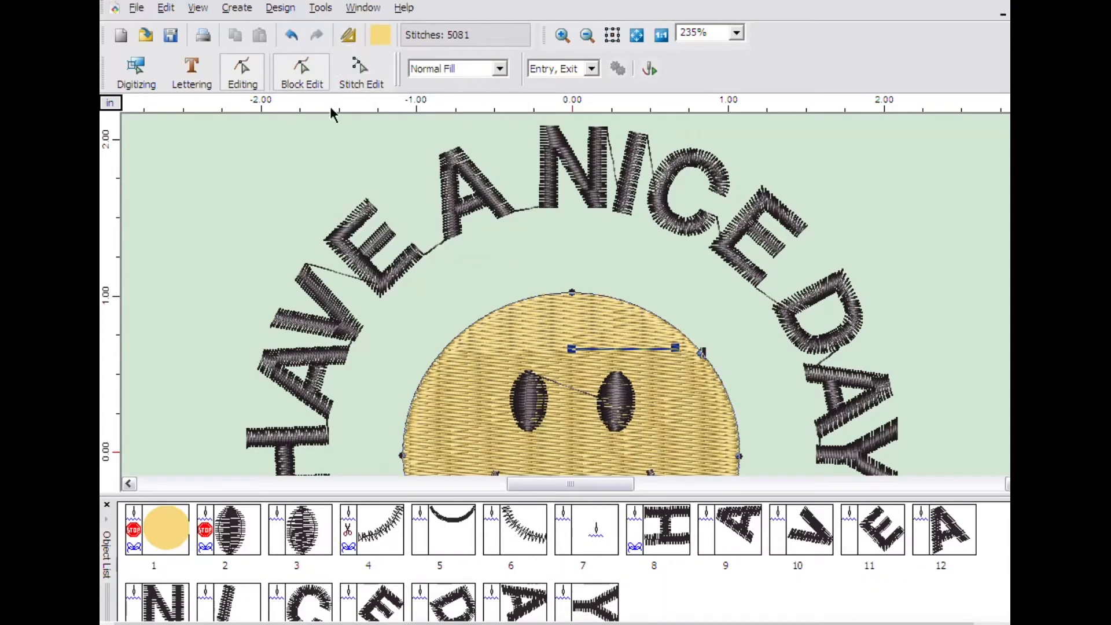
left_click(305, 543)
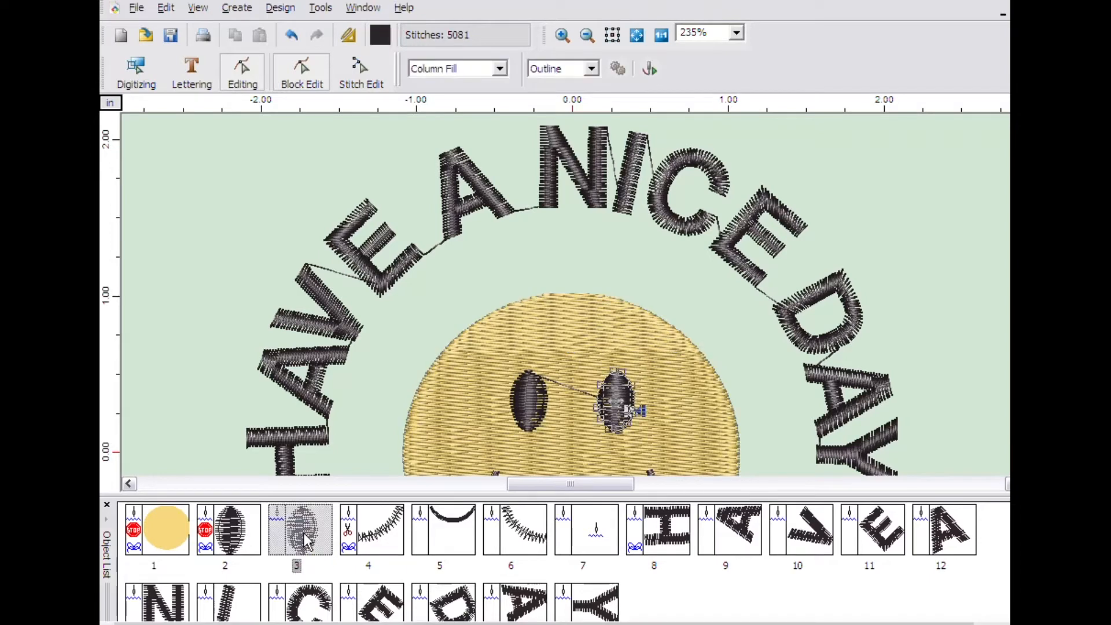
- Select object 2, the left eye, and set its thread color to blue, RGB 44/41/224
left_click(255, 537)
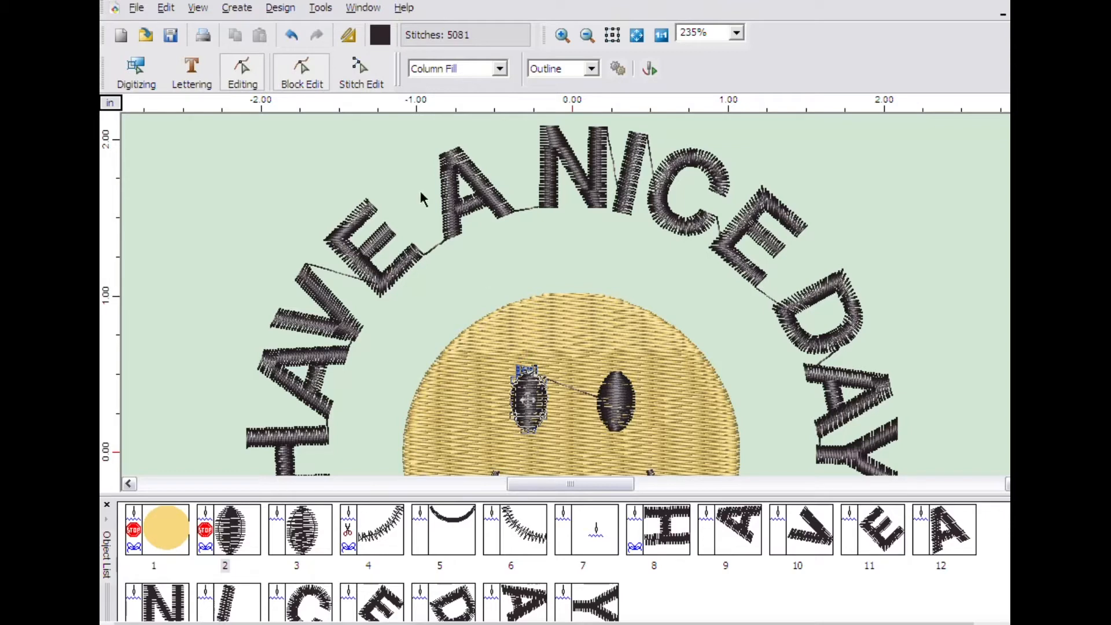
left_click(387, 36)
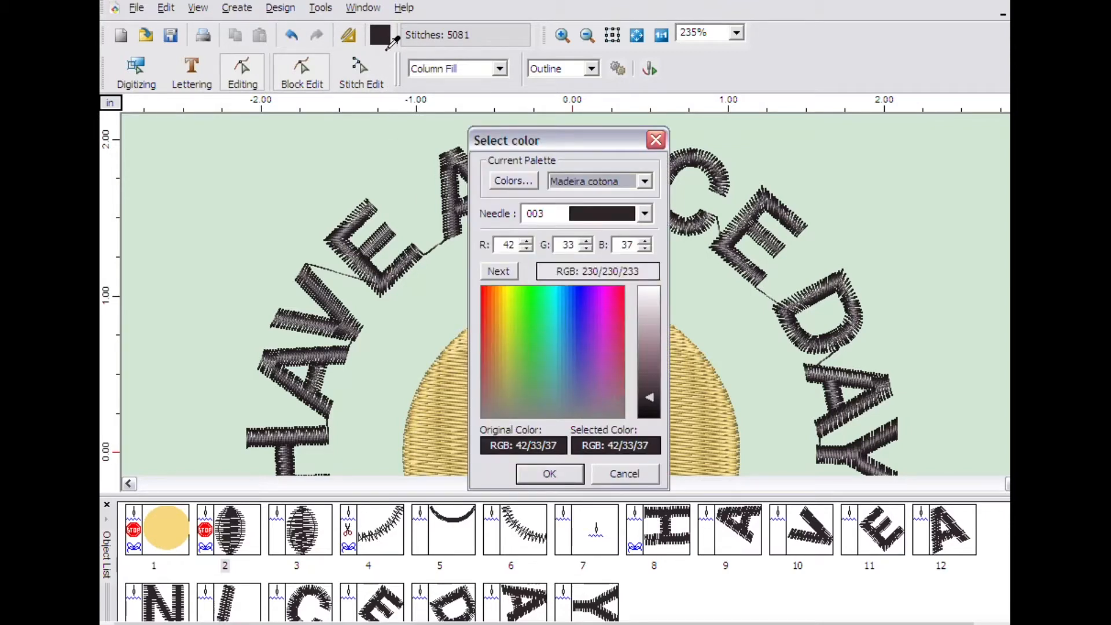
left_click(579, 317)
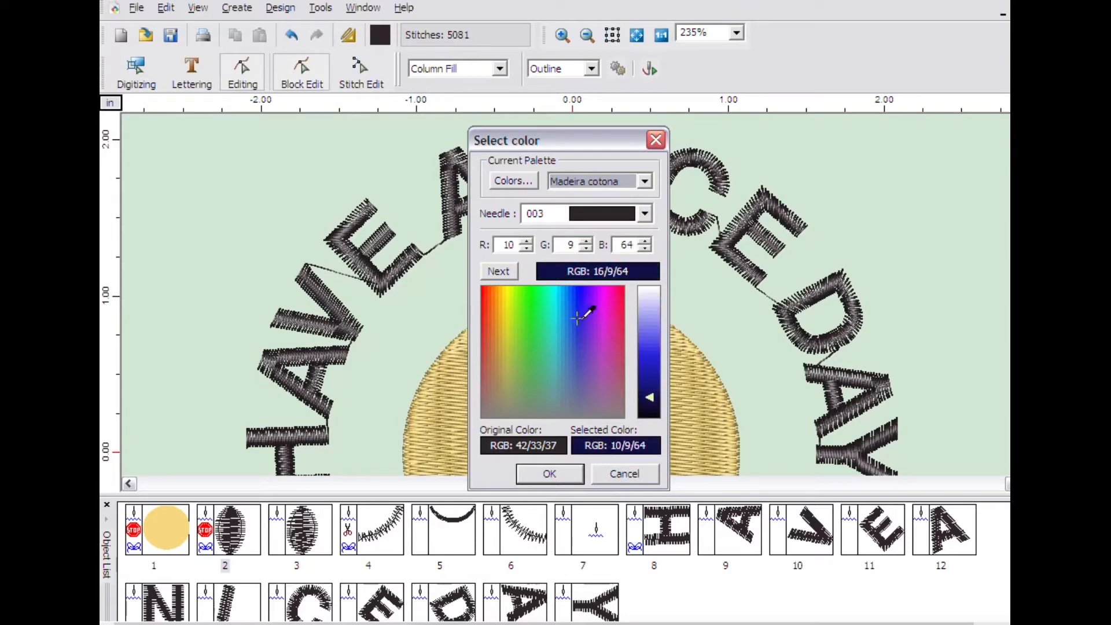
left_click(656, 348)
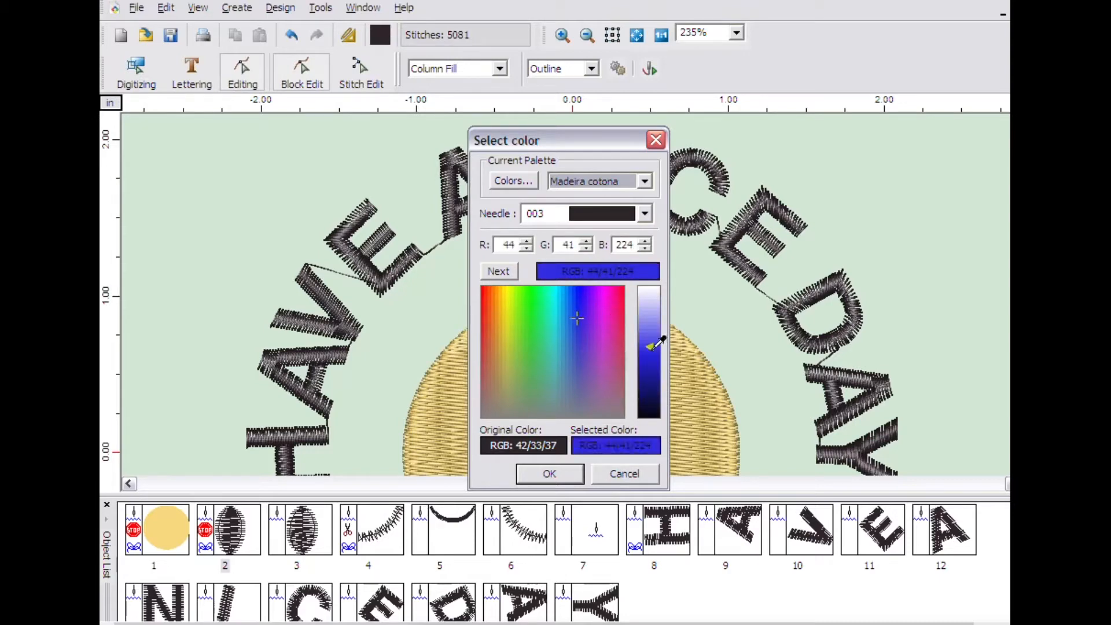
left_click(572, 473)
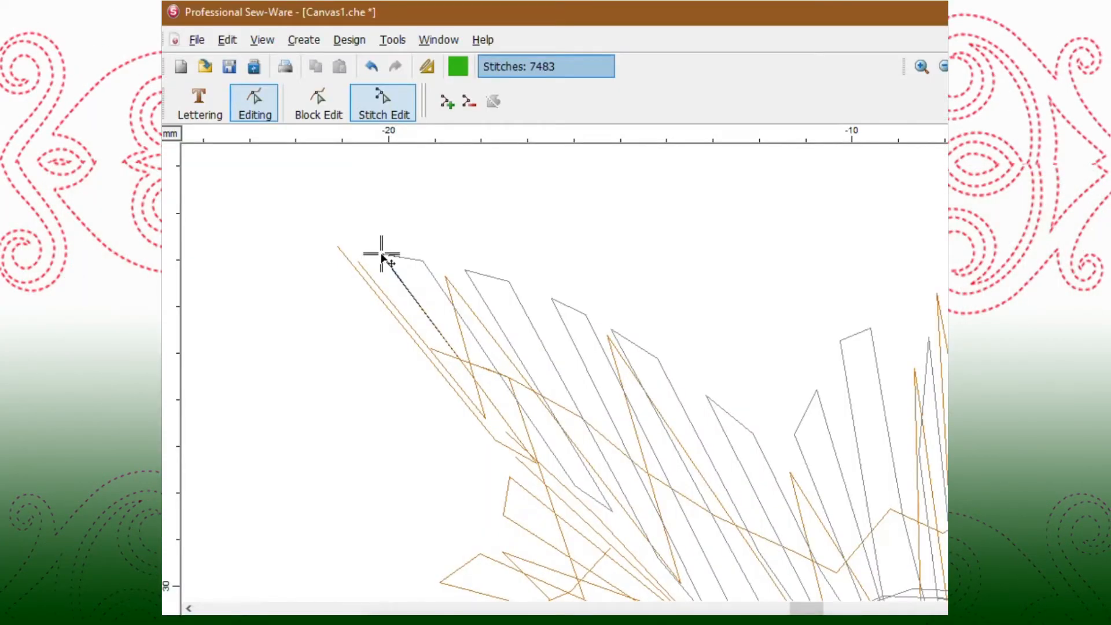
- In Stitch Edit, move the upper-left stitch point up and to the right, and delete a stitch point below it
left_click_drag(382, 258, 460, 196)
left_click_drag(504, 175, 521, 179)
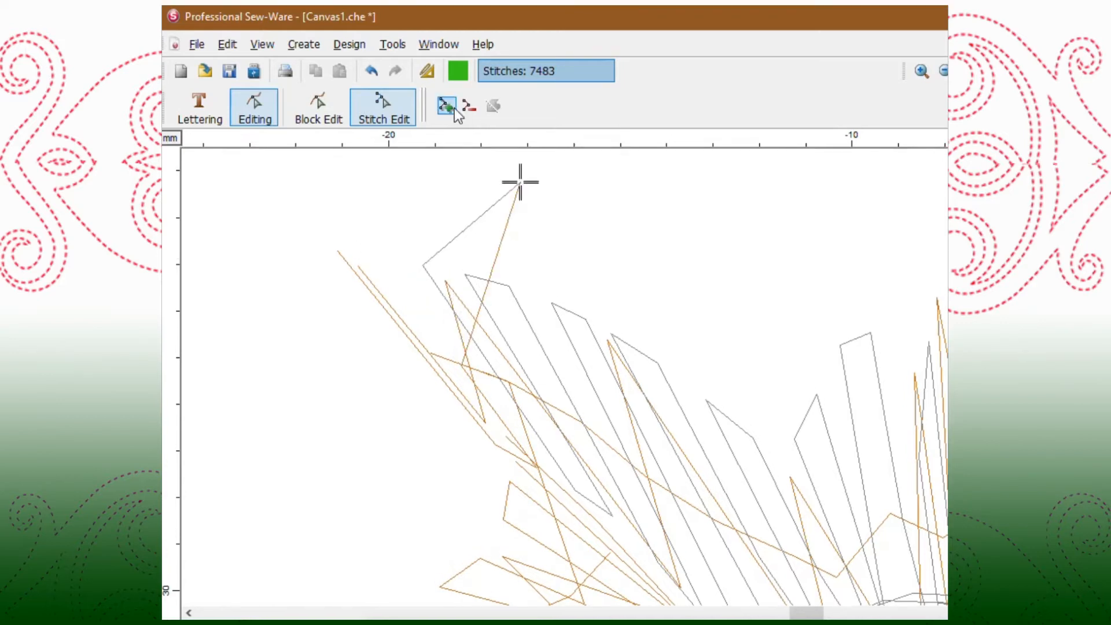
left_click(517, 176)
left_click(472, 109)
left_click(465, 363)
- Insert extra stitch points around the upper-left stitches with the add-stitch tool
left_click(448, 106)
left_click(577, 219)
left_click(510, 256)
left_click(448, 107)
left_click(481, 181)
left_click(496, 255)
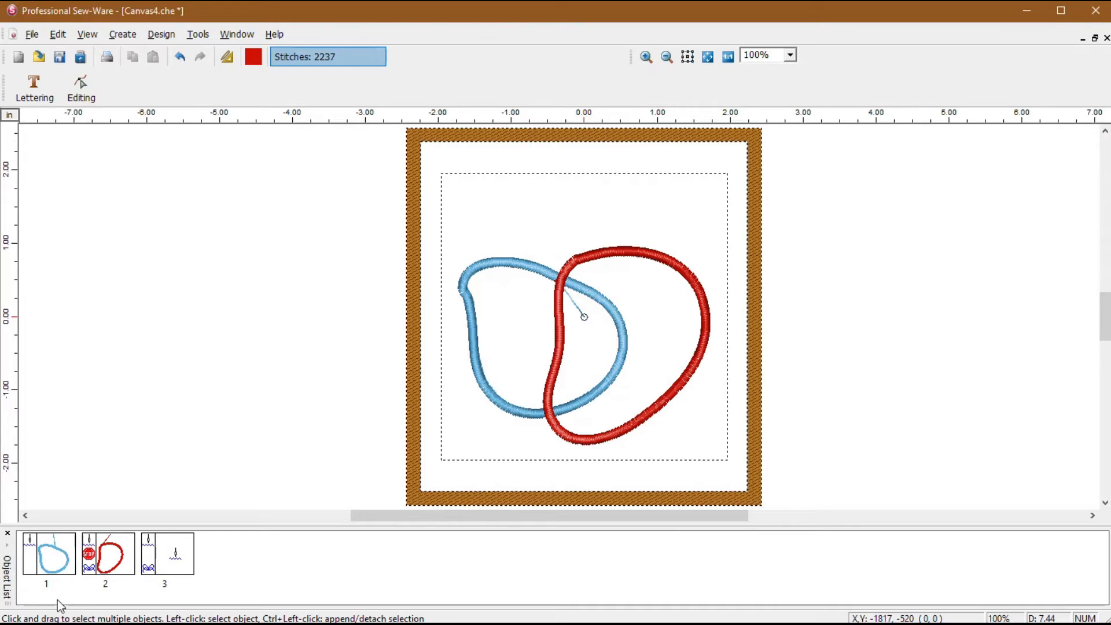
- Select the blue and red shapes in turn from the object list, ending on the blue one
left_click(60, 564)
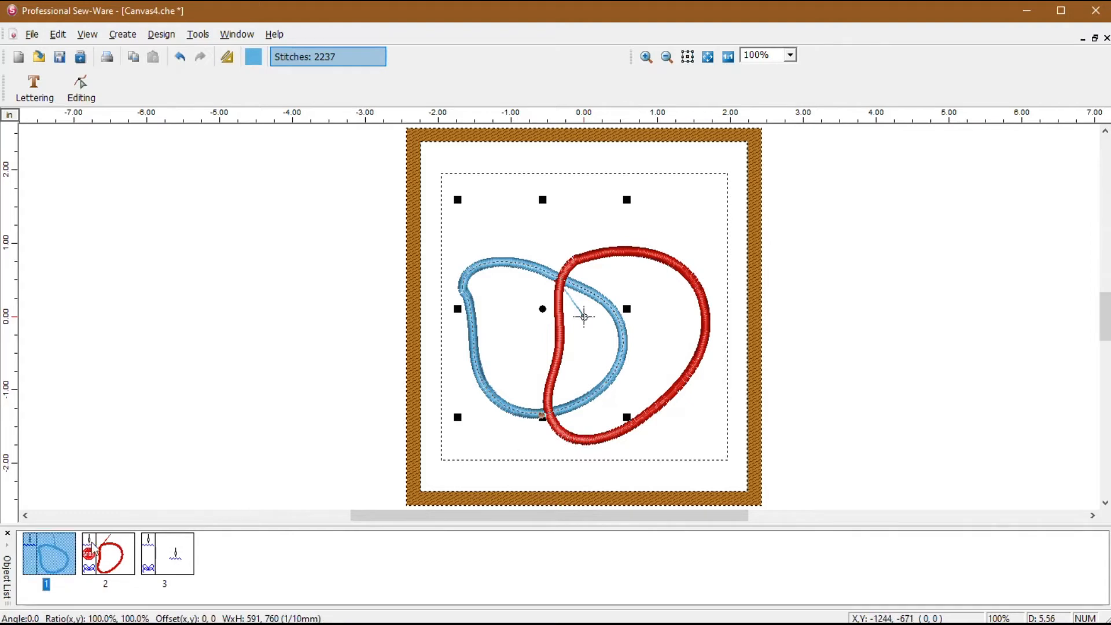
left_click(107, 560)
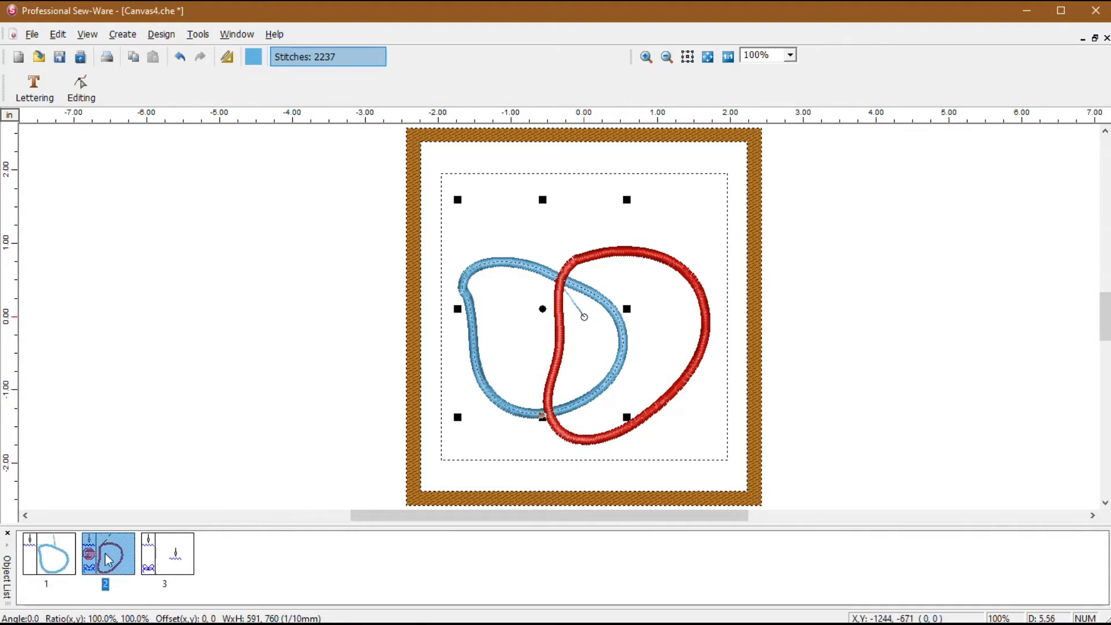
left_click(67, 564)
- Look through the available window and help commands, and open the System Parameters
left_click(231, 36)
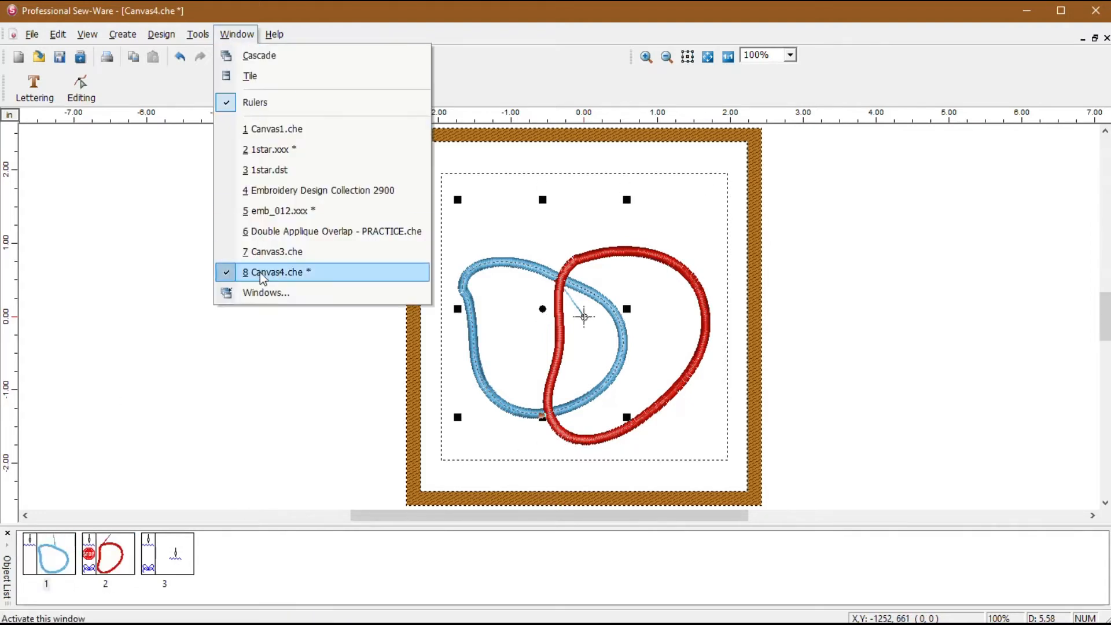
mouse_move(273, 34)
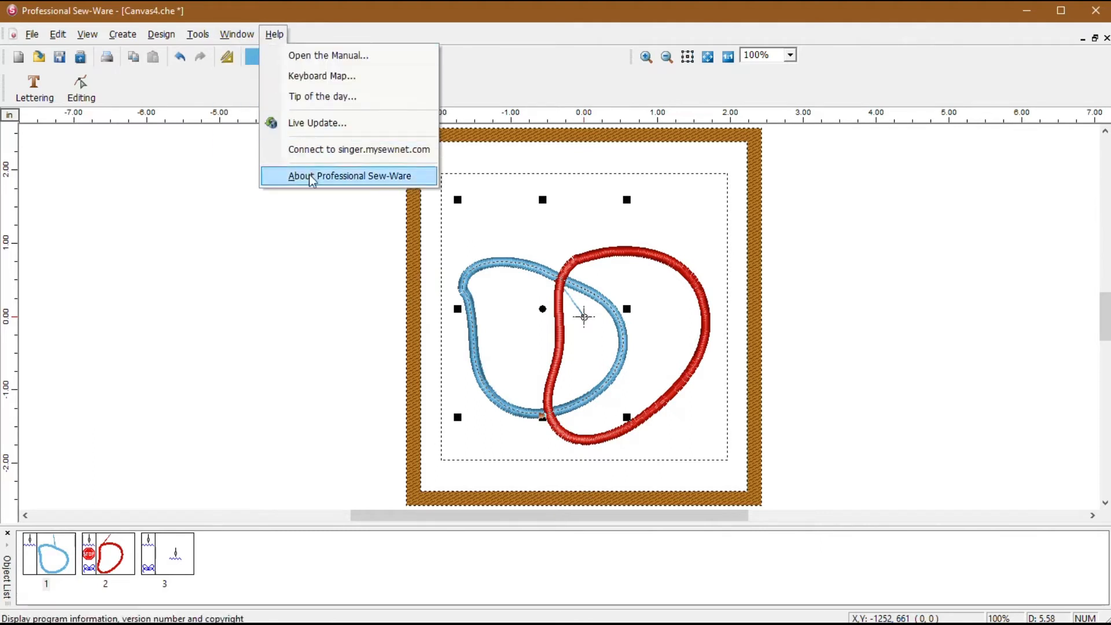
mouse_move(198, 35)
left_click(232, 225)
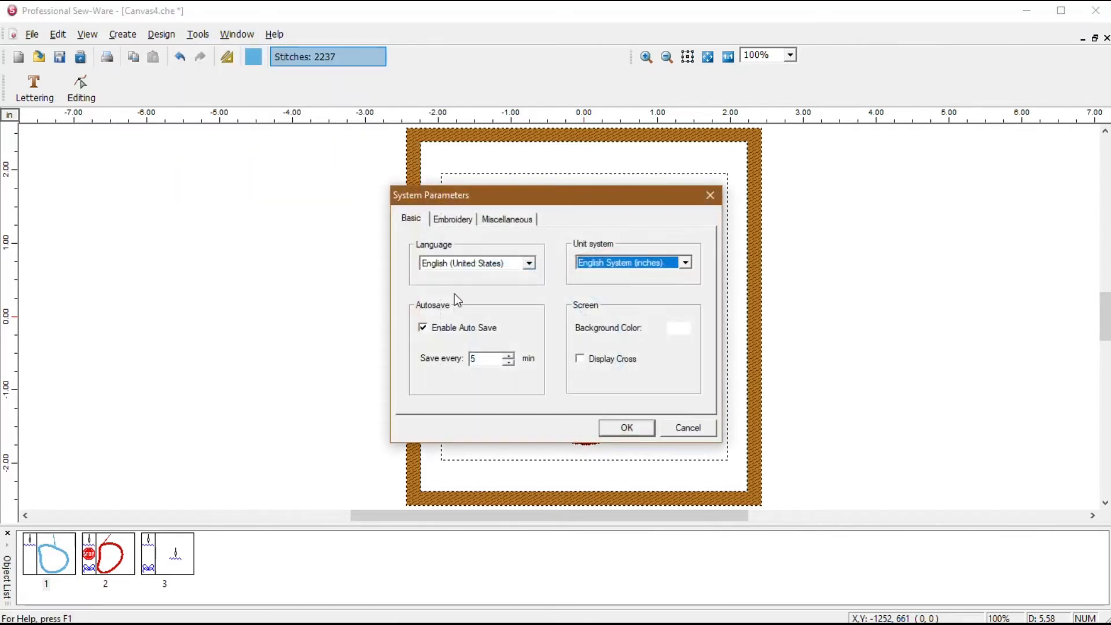
- Review the embroidery options in the System Parameters and accept them
left_click(463, 220)
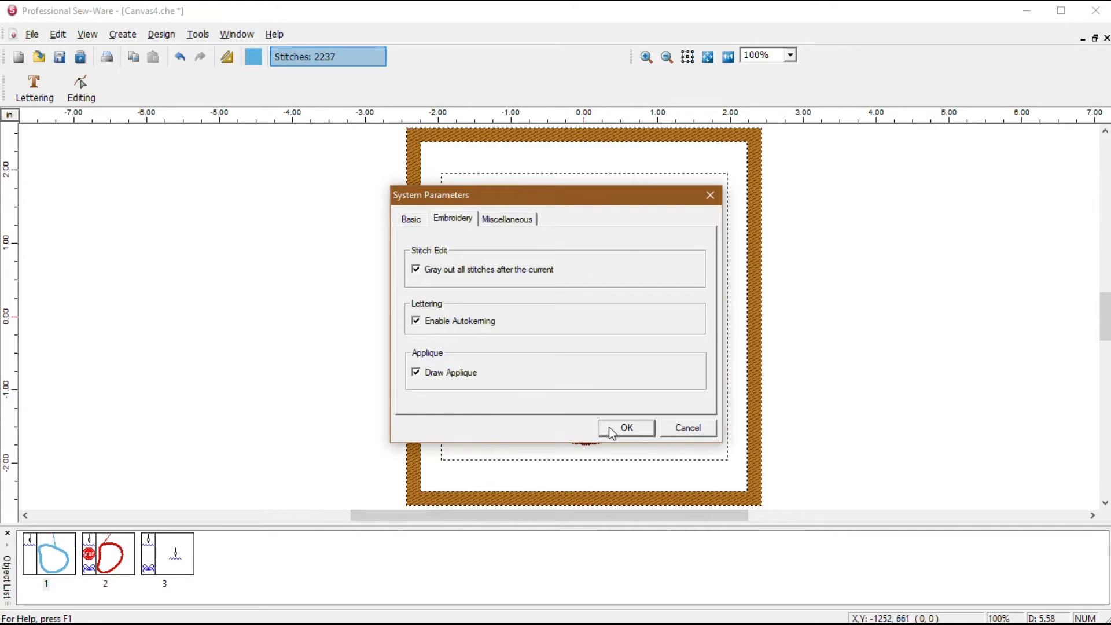
key("Return")
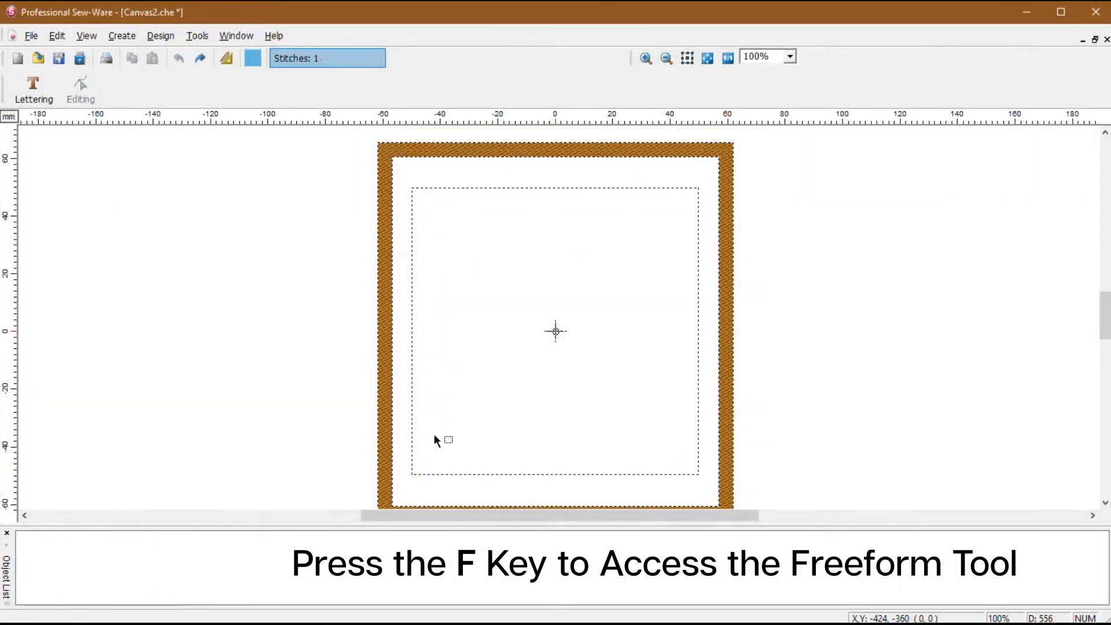
- With the Freeform tool set to Applique, draw a blue oval about 40 mm wide left of the hoop's center and stitch it
key("f")
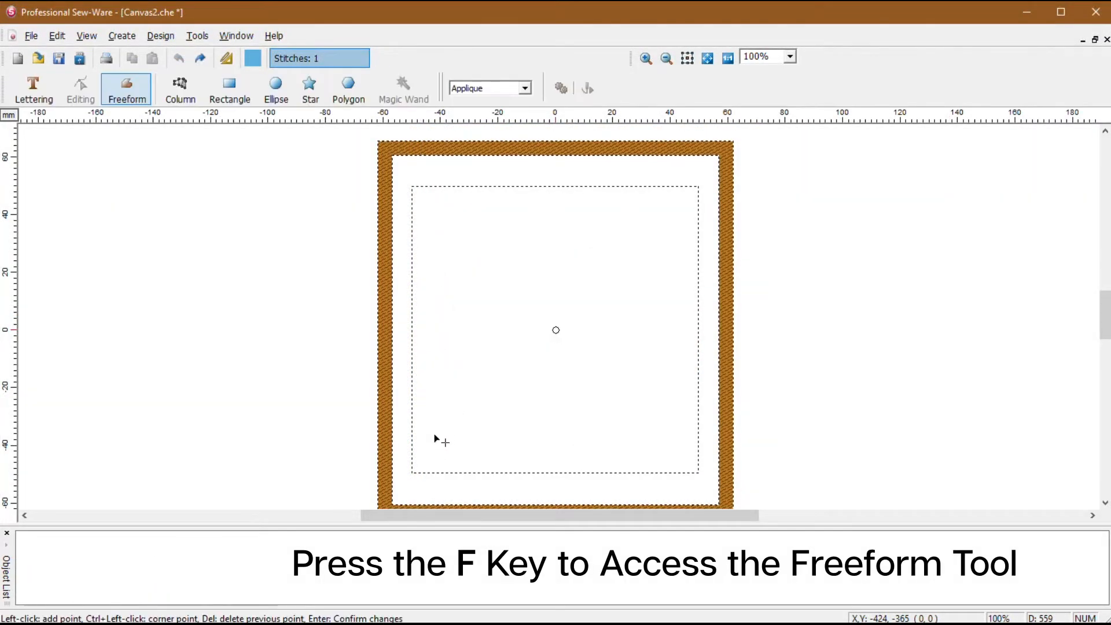
left_click(525, 89)
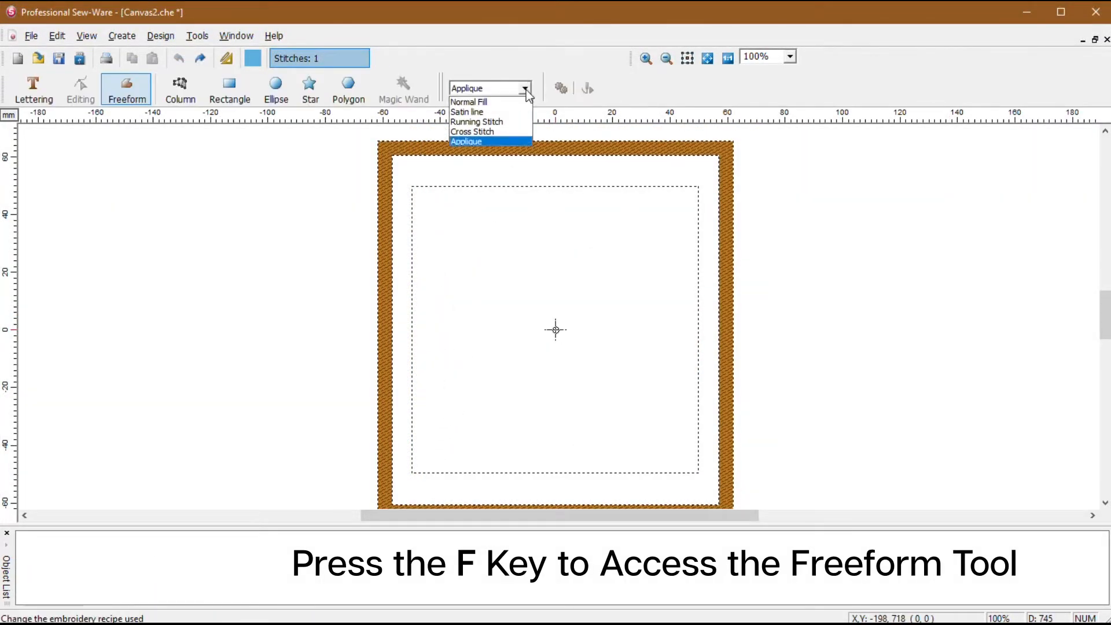
left_click(512, 143)
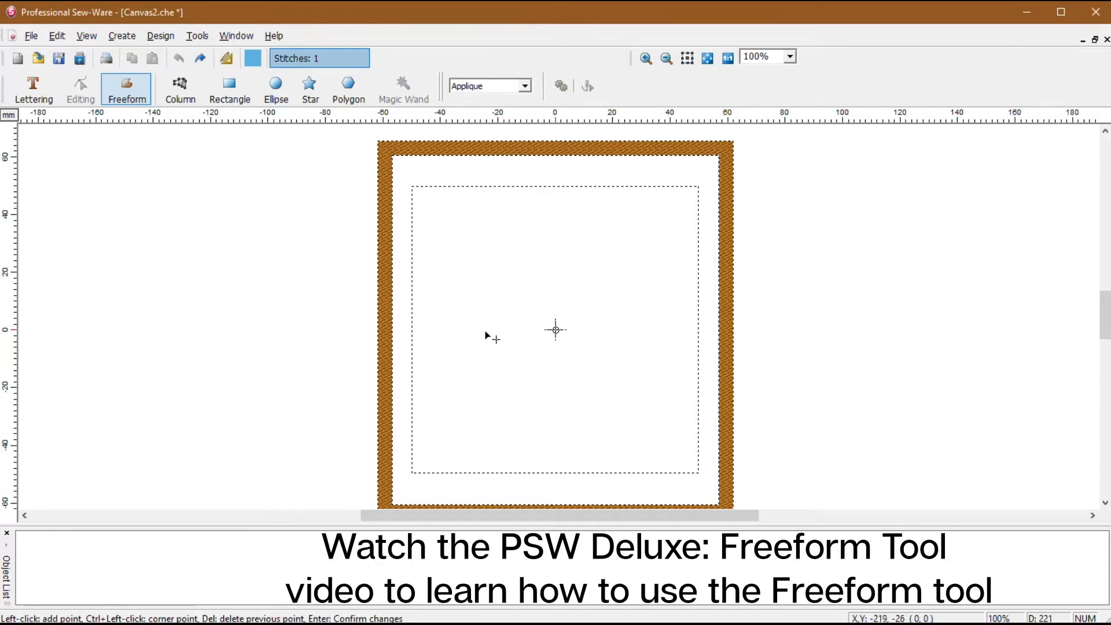
left_click(473, 319)
left_click(514, 286)
left_click(582, 295)
left_click(509, 353)
right_click(510, 351)
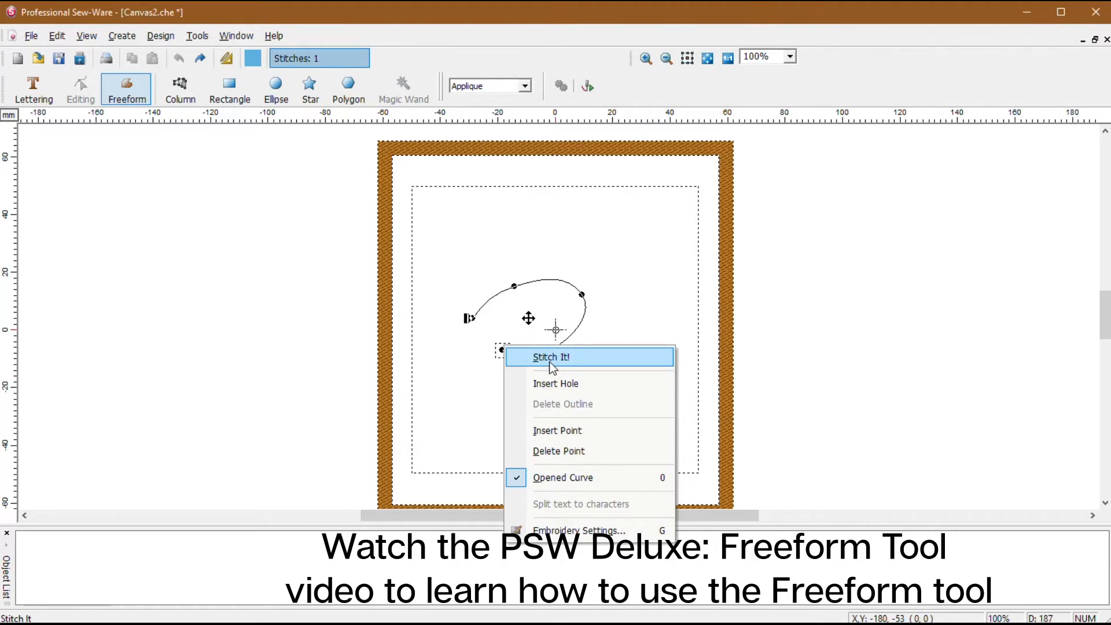
left_click(553, 357)
- Set the current thread color to orange
left_click(253, 58)
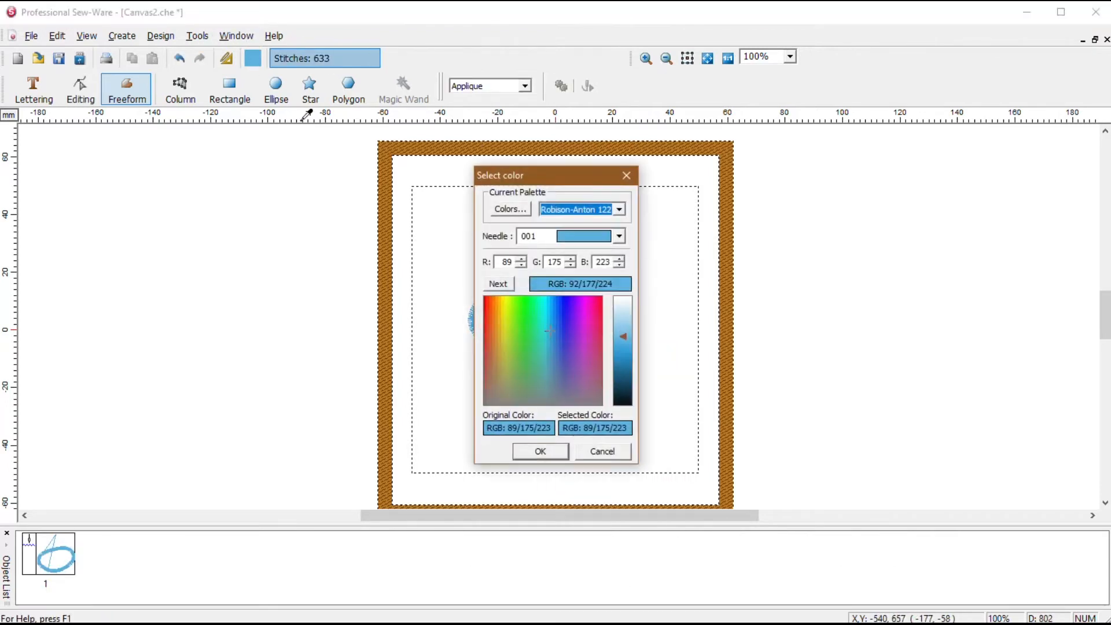
left_click(496, 297)
left_click(550, 452)
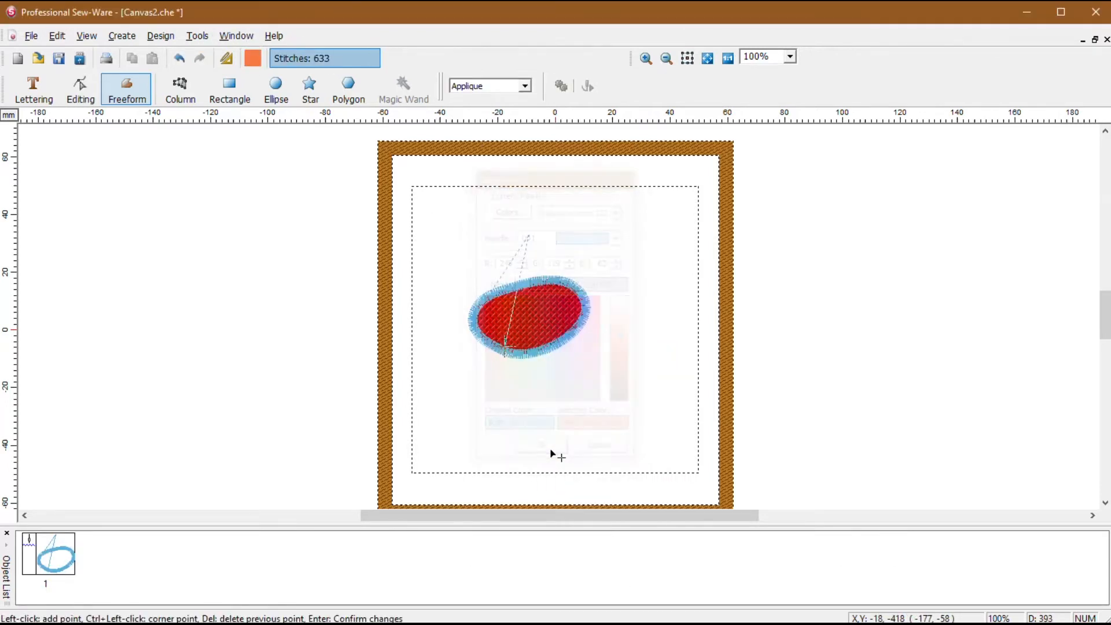
- Draw an orange rounded applique shape about 33 mm wide overlapping the lower right of the blue one, and stitch it
left_click(539, 327)
left_click(584, 307)
left_click(606, 372)
right_click(550, 380)
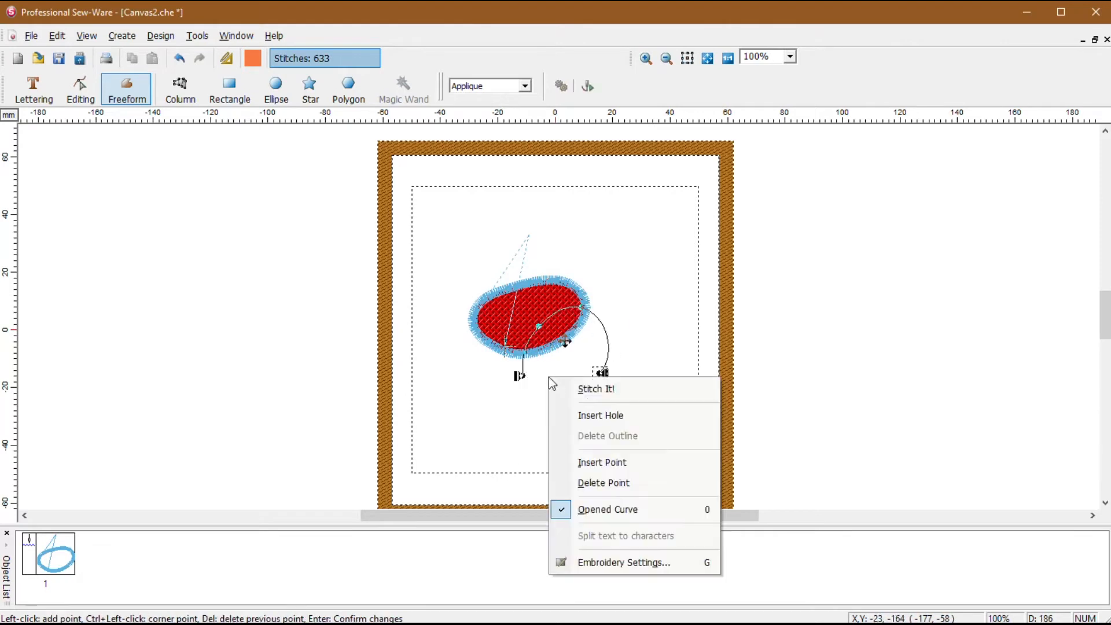
left_click(595, 394)
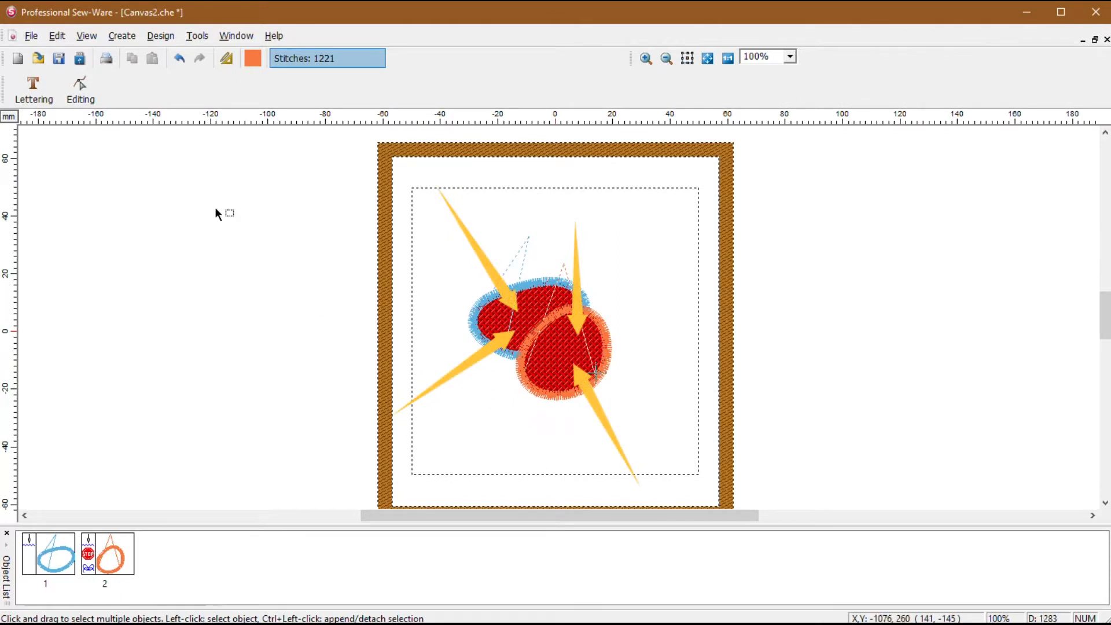
- Turn off Draw Applique in the embroidery options of the System Parameters
left_click(188, 39)
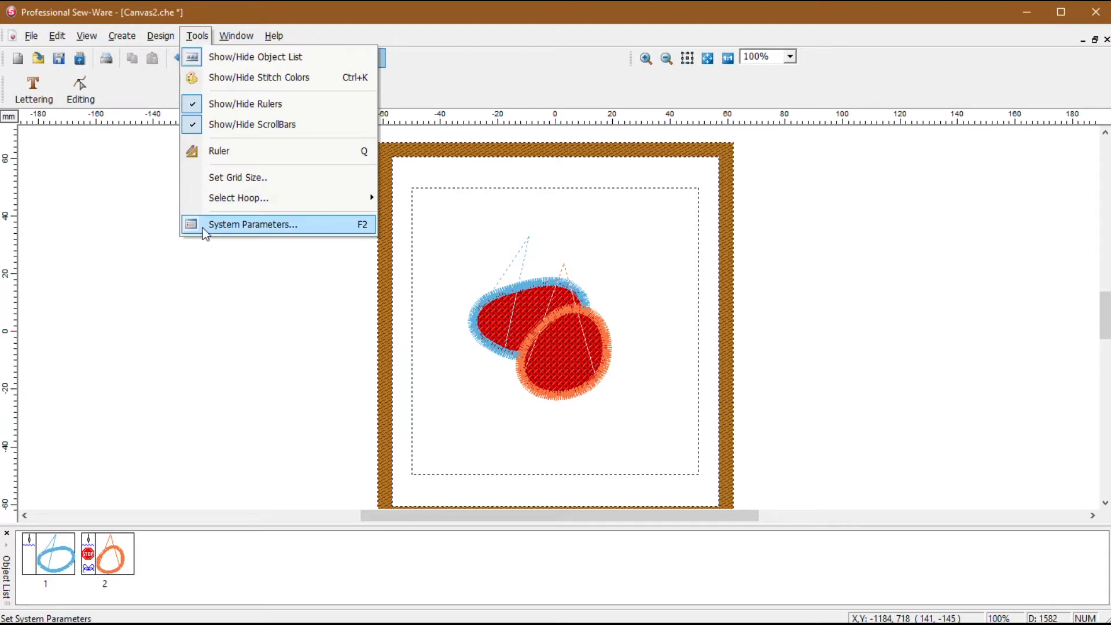
left_click(229, 226)
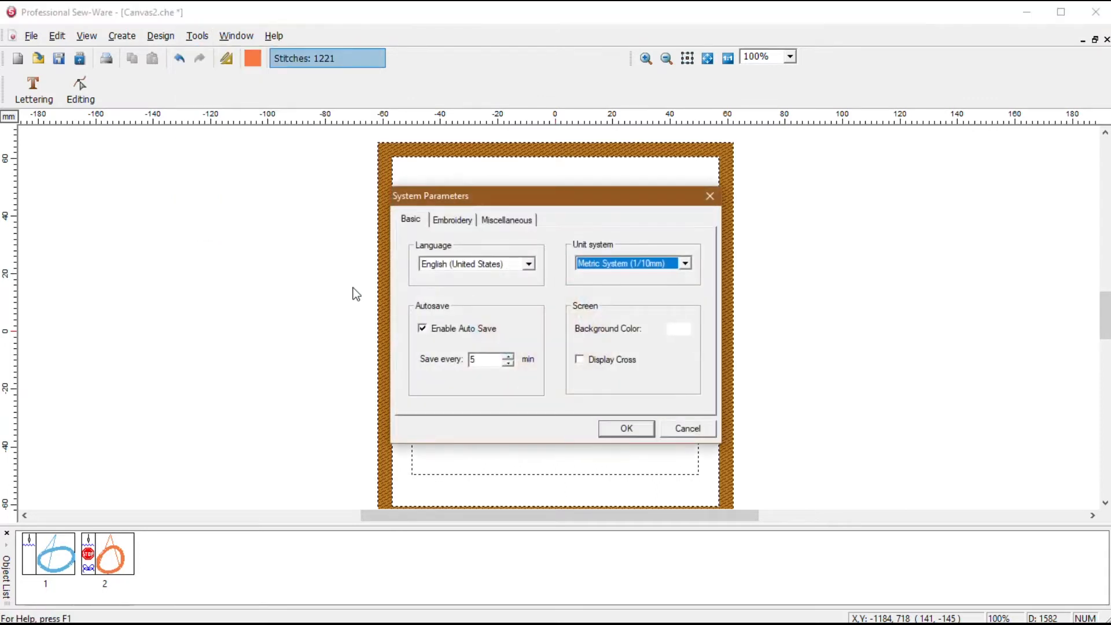
left_click(458, 221)
left_click(417, 375)
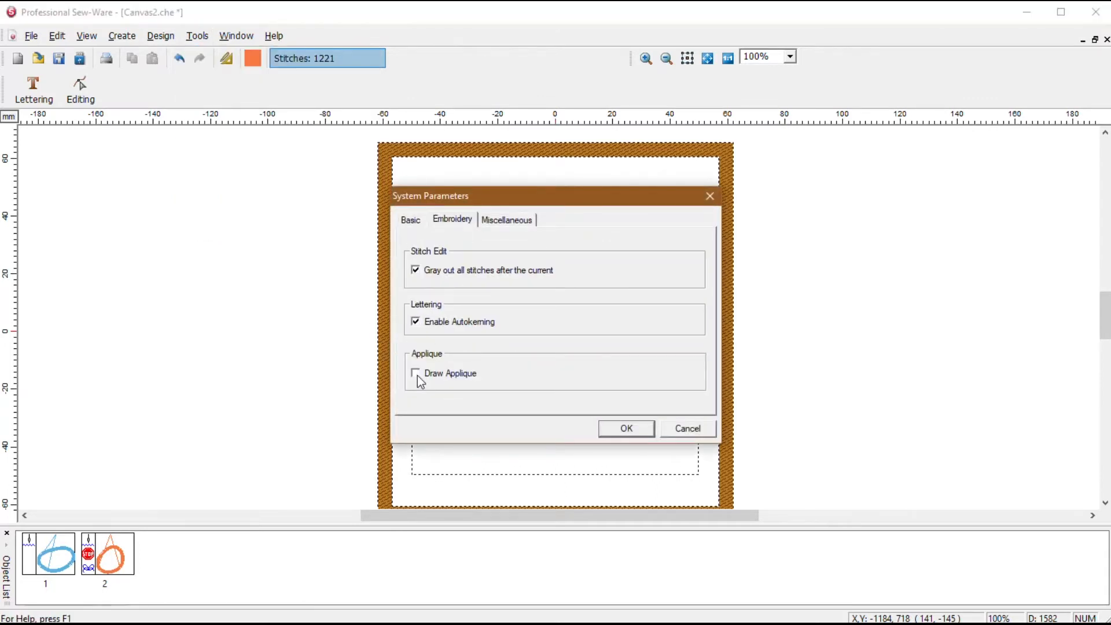
left_click(628, 434)
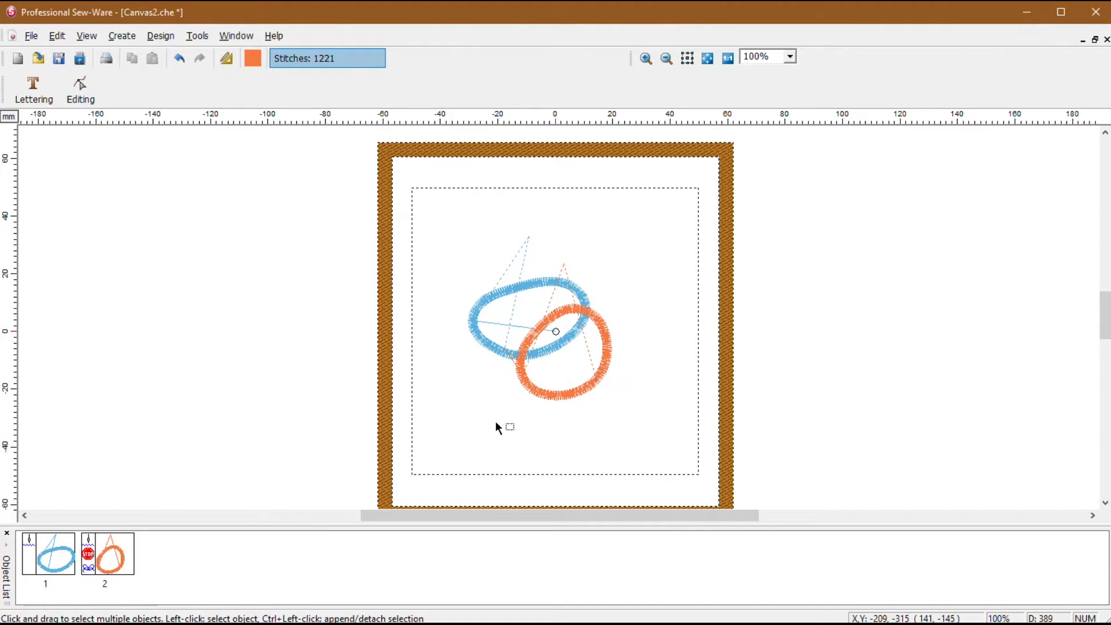
- Toggle the stitch point display through its states, ending with the stitch points shown on both shapes
left_click(87, 36)
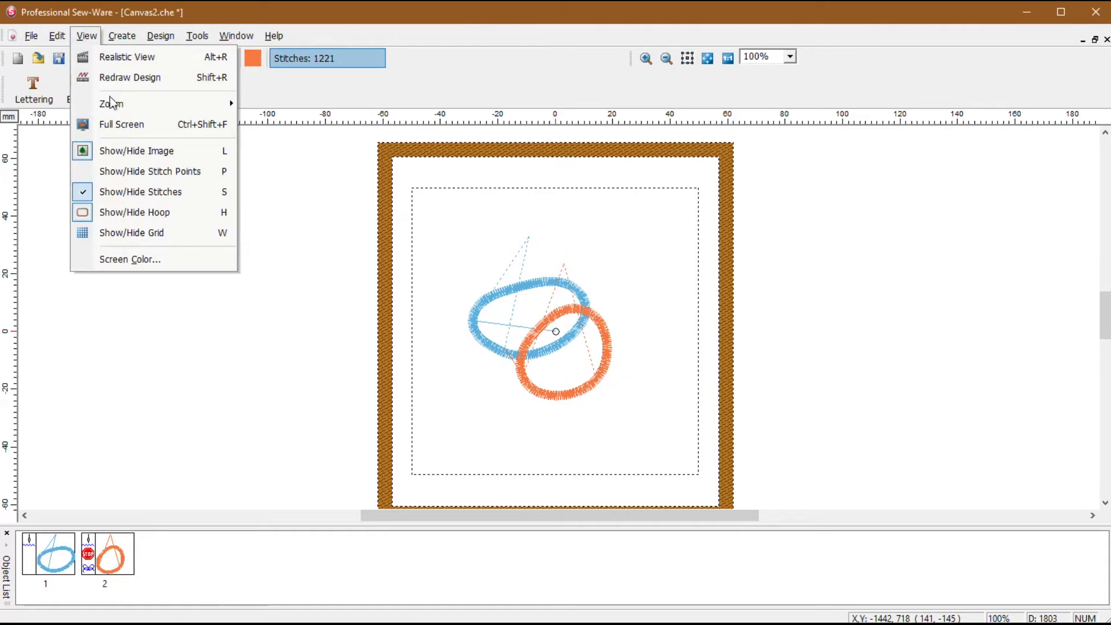
left_click(179, 173)
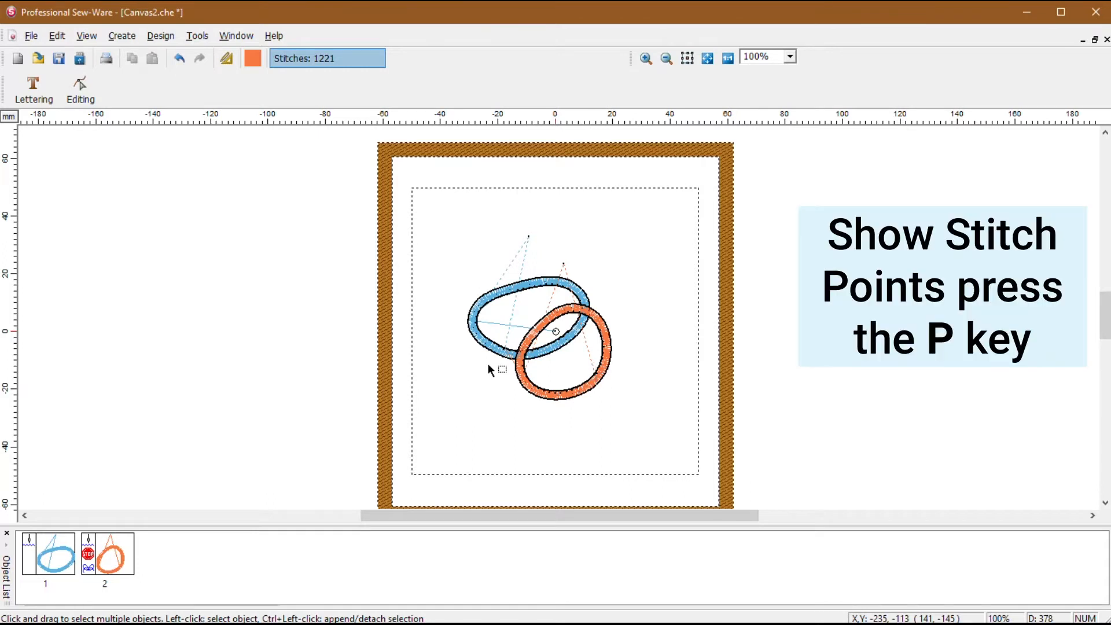
key("p")
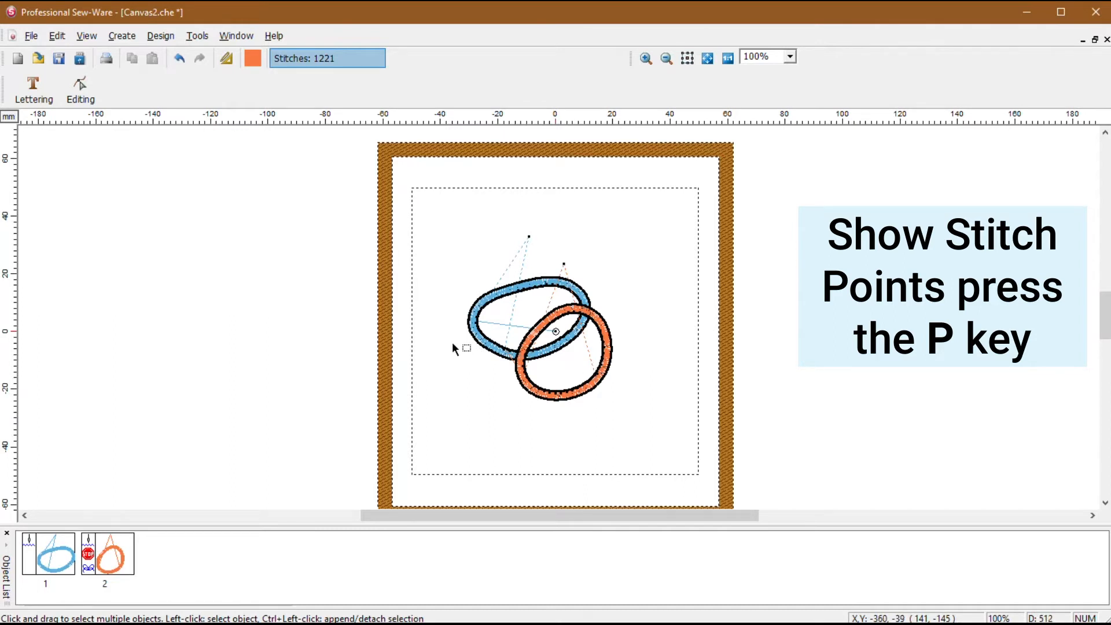
key("p")
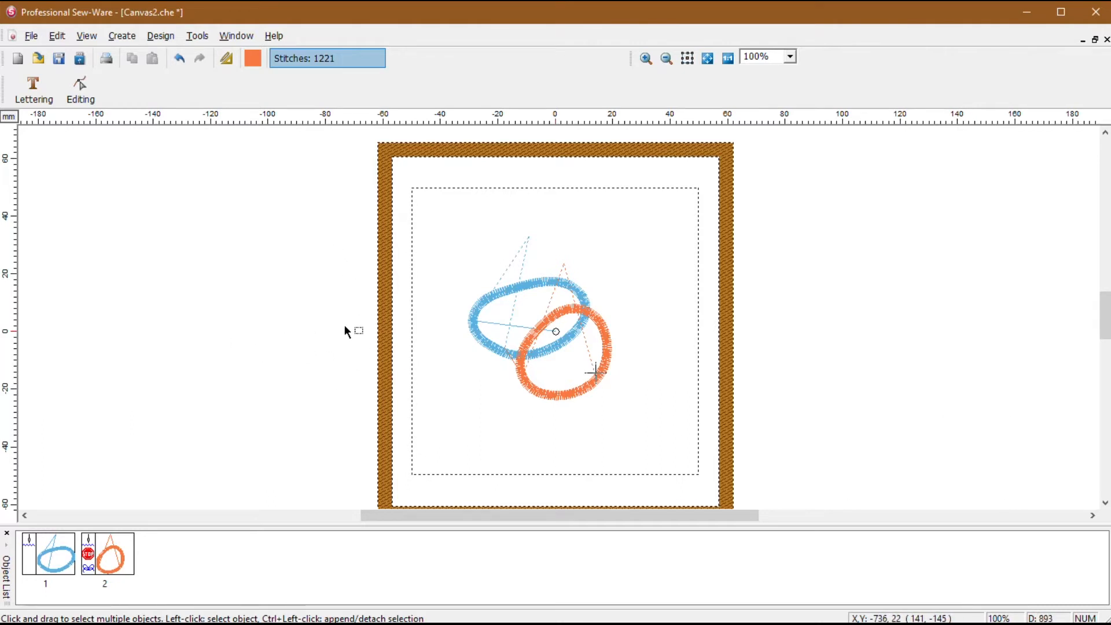
key("ctrl+a")
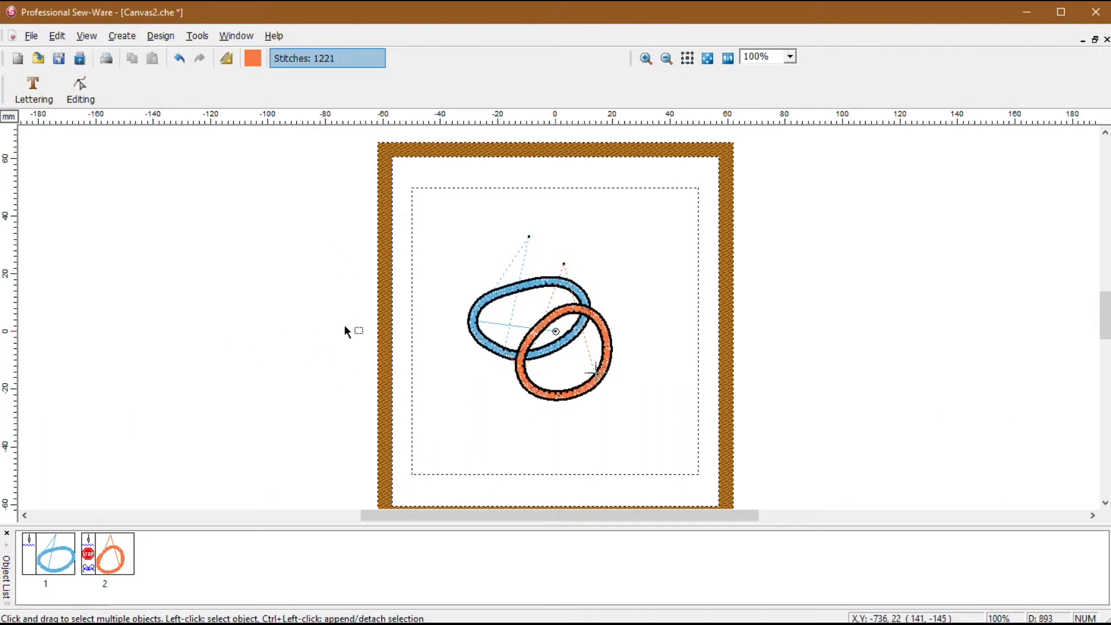
- Switch to Stitch Edit for the orange outline where it crosses the blue one
left_click(646, 58)
left_click_drag(462, 250, 663, 426)
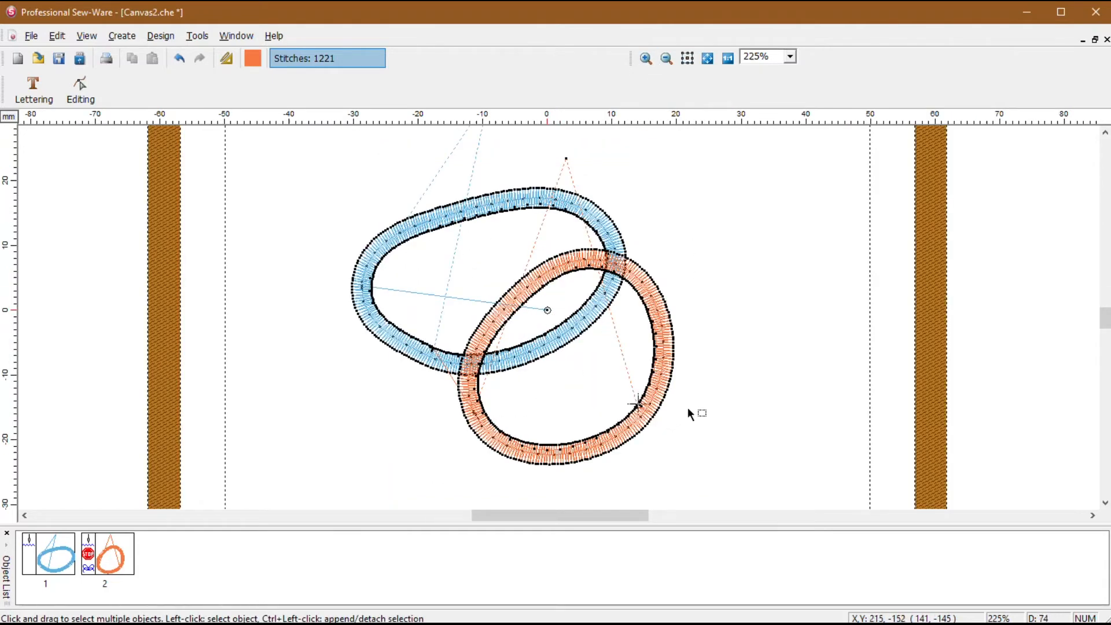
left_click(644, 59)
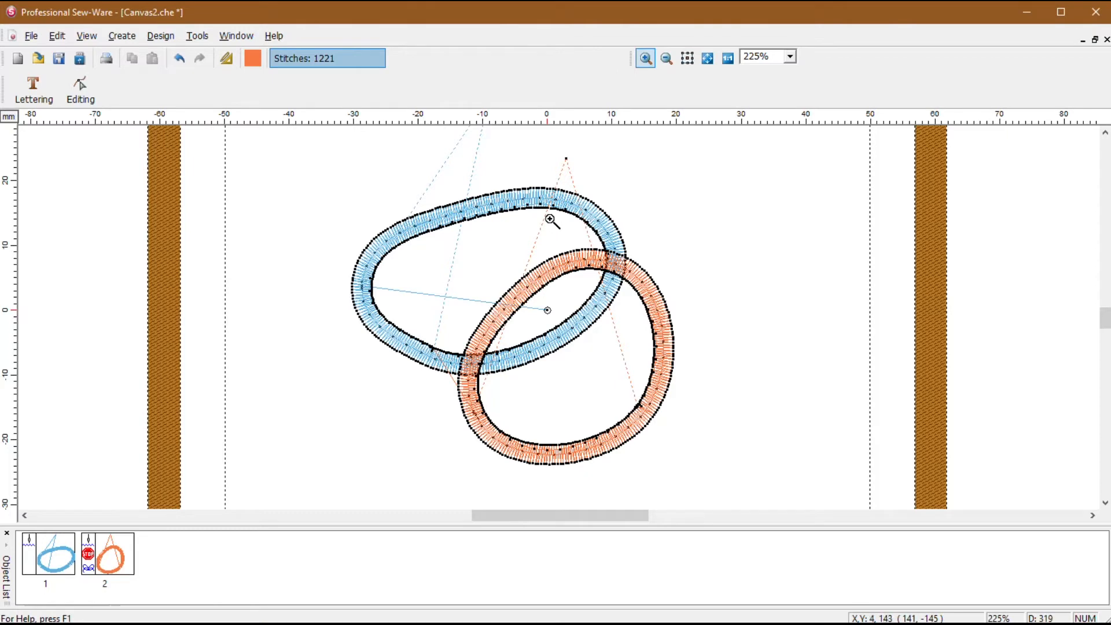
left_click_drag(538, 218, 686, 316)
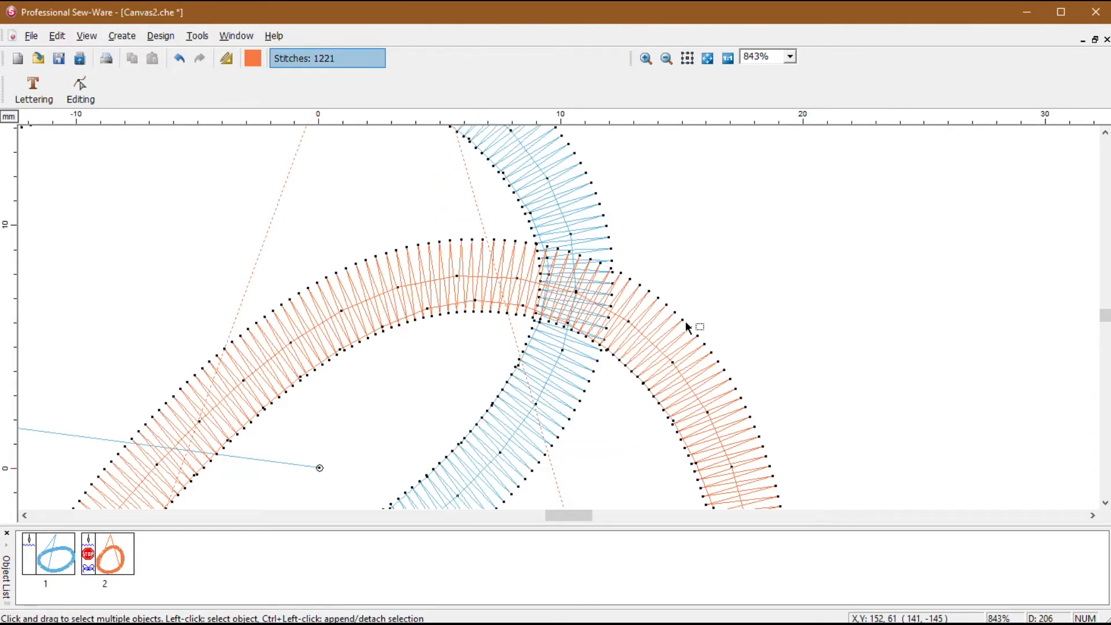
left_click(94, 93)
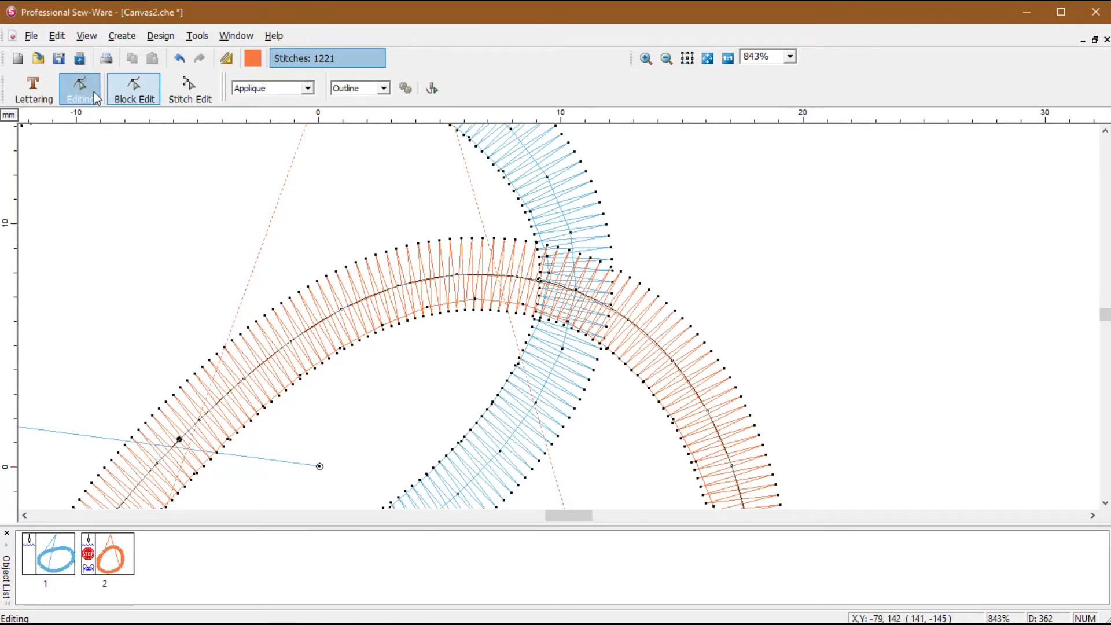
left_click(202, 90)
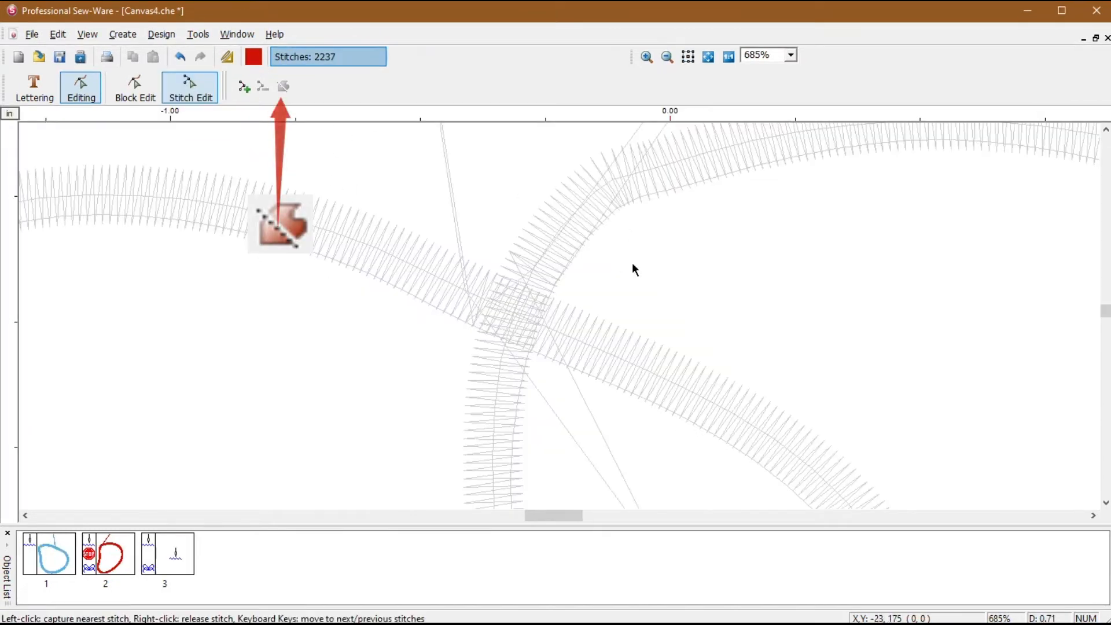
- Capture a stitch of the blue outline at its crossing with the other shape and step back to stitch 177
left_click(568, 319)
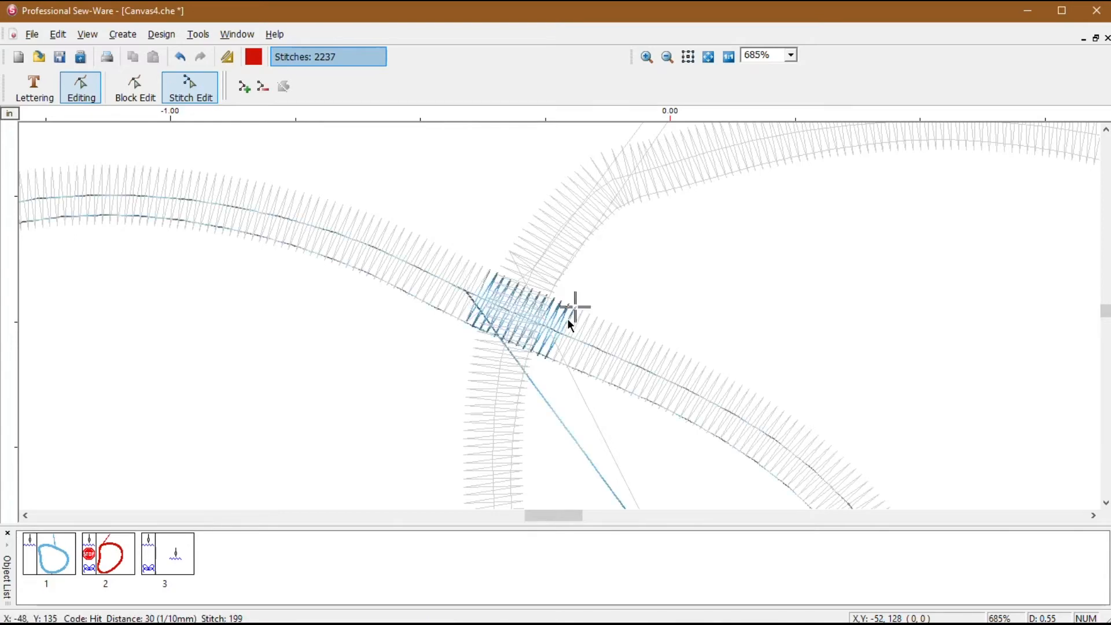
left_click_drag(567, 319, 575, 323)
key("Left")
key("Left")
key("Left")
key("Left")
key("Left")
key("Left")
key("Left")
key("Left")
key("Left")
key("Left")
key("Left")
key("Left")
key("Left")
key("Left")
key("Left")
key("Left")
key("Left")
key("Left")
key("Left")
key("Left")
key("Left")
key("Left")
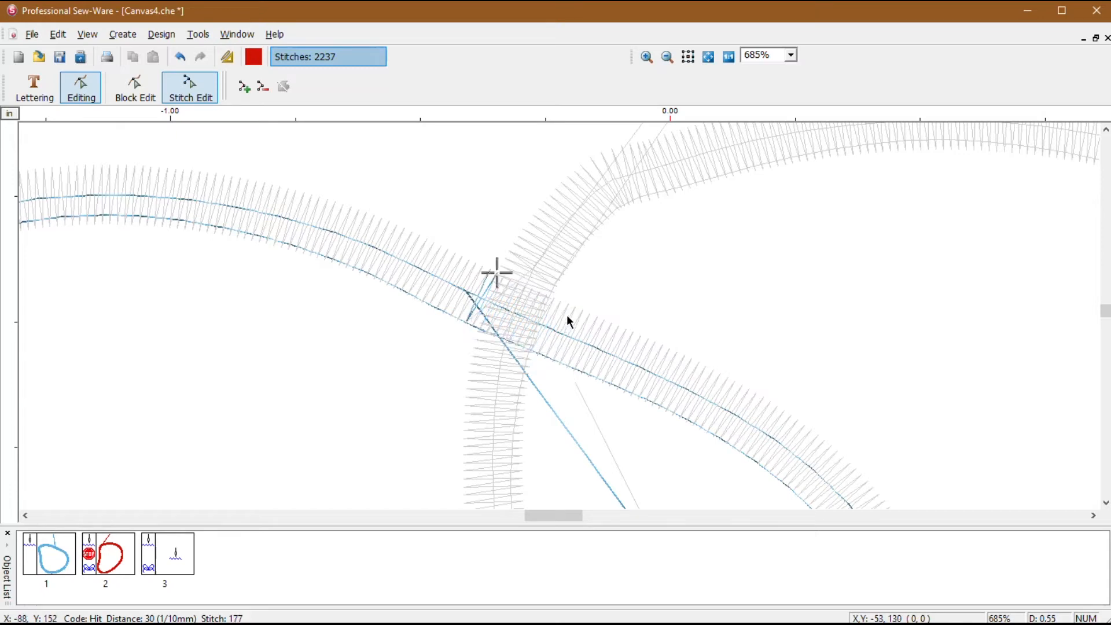
- Step back and forth through the blue satin stitches at the start of the crossing, ending on stitch 179
left_click(647, 56)
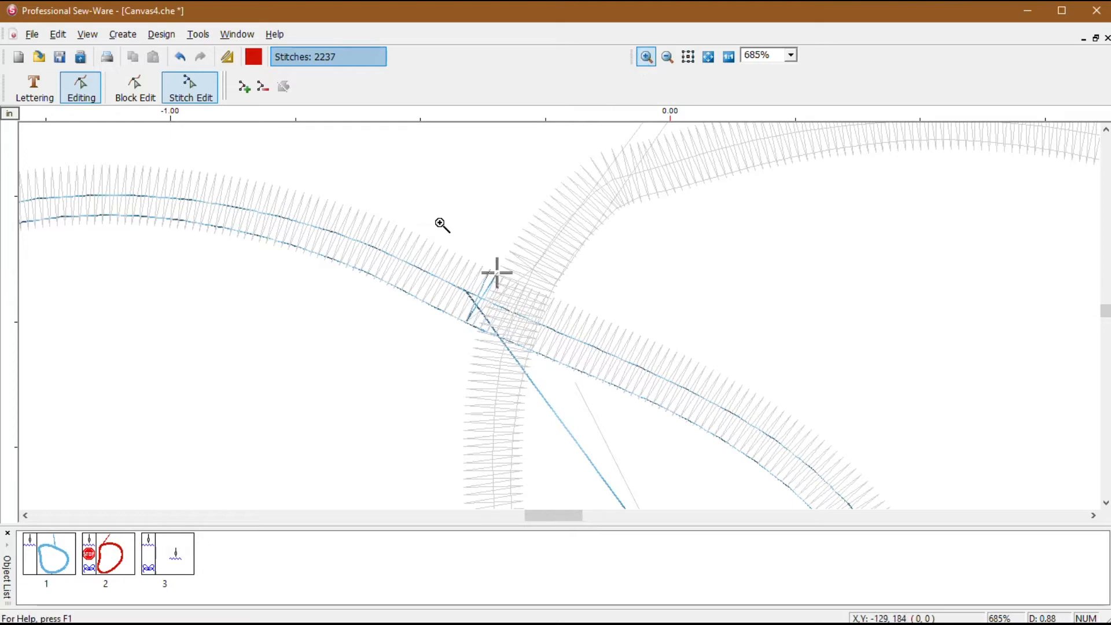
left_click_drag(414, 210, 616, 377)
key("Left")
key("Left")
key("Right")
key("Right")
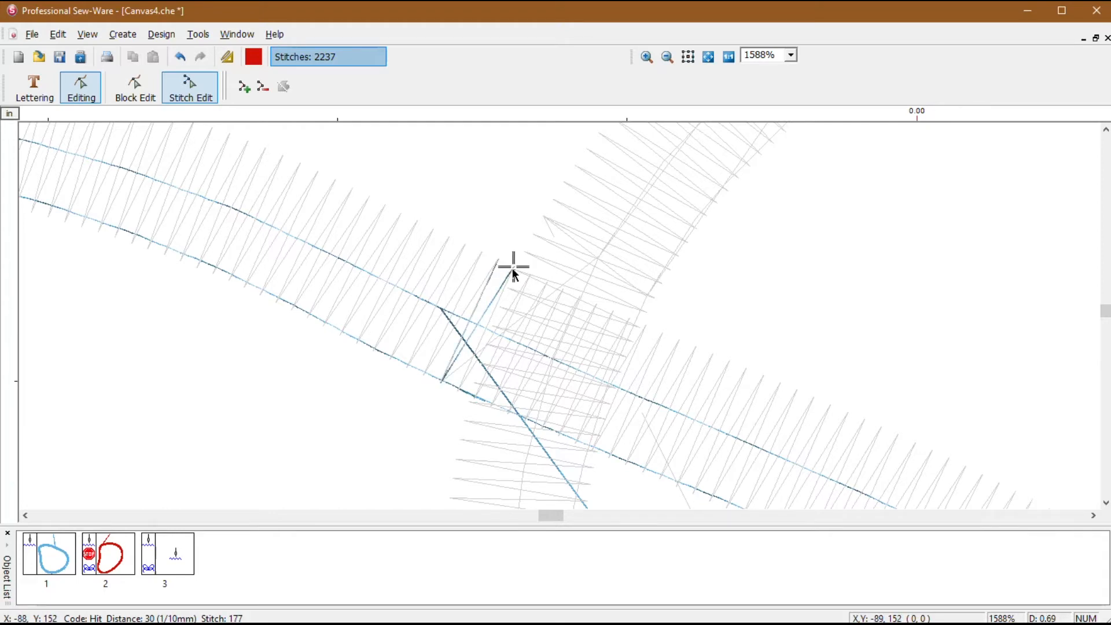
key("Left")
key("Left")
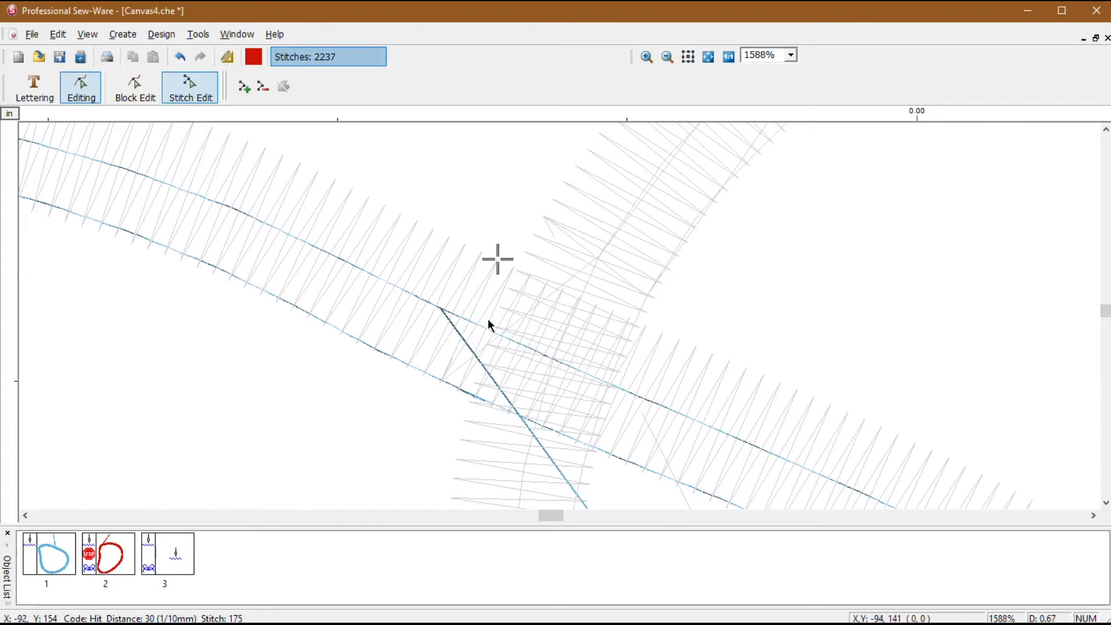
key("Right")
key("Right")
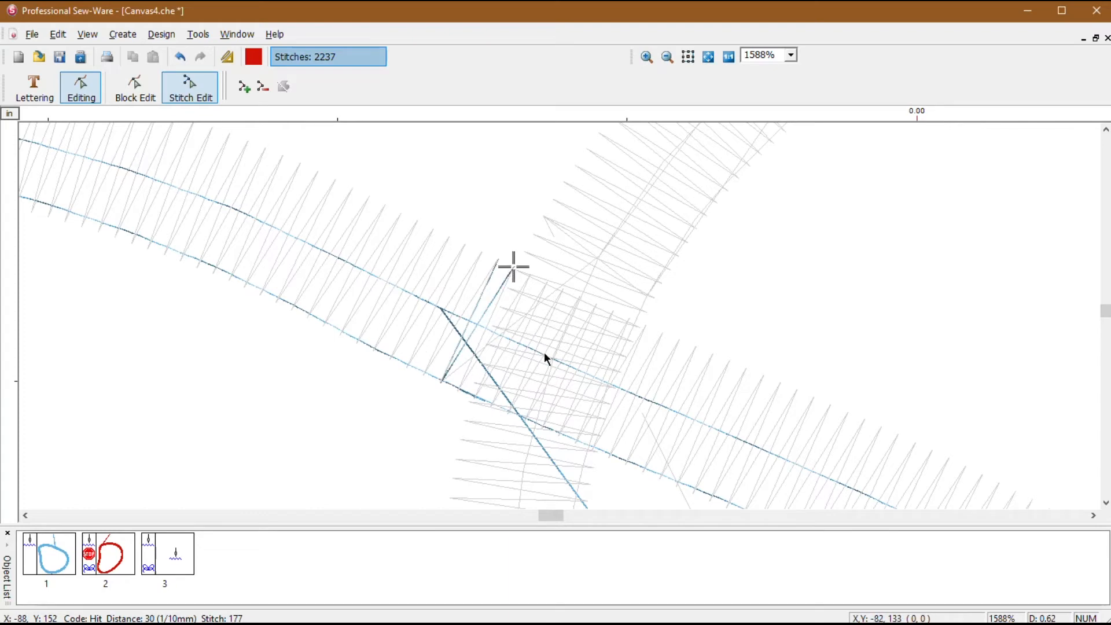
key("Right")
key("Right")
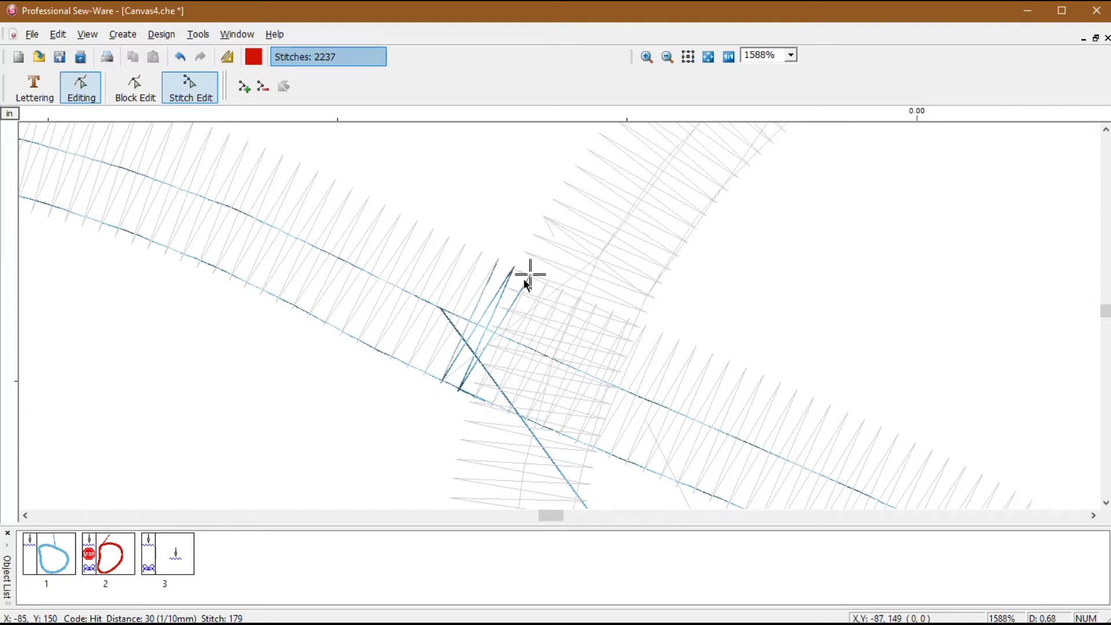
key("Left")
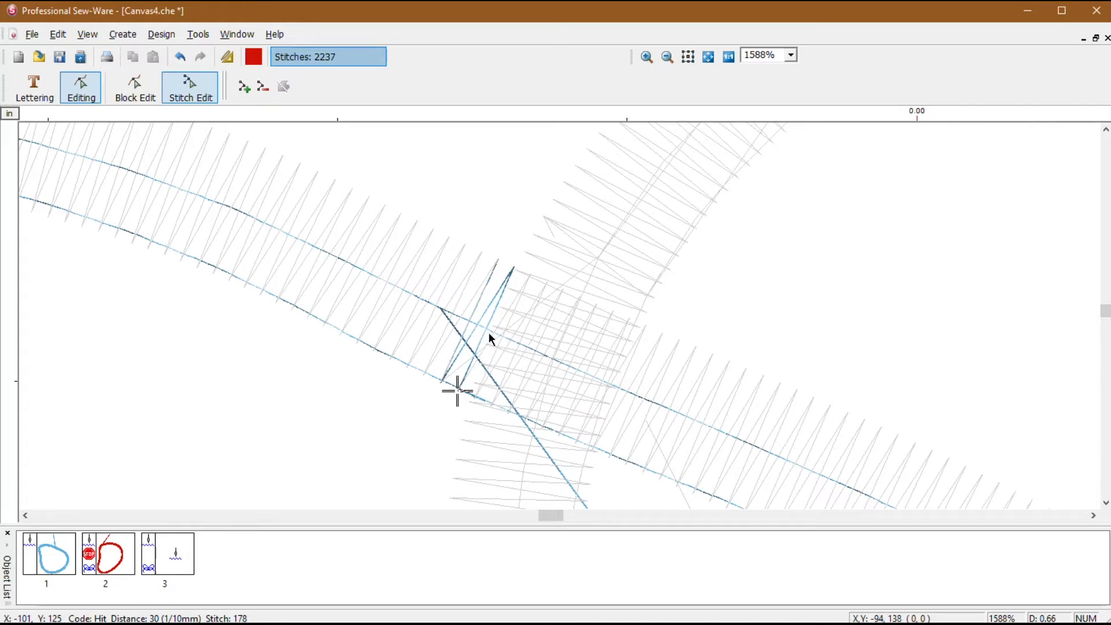
key("Right")
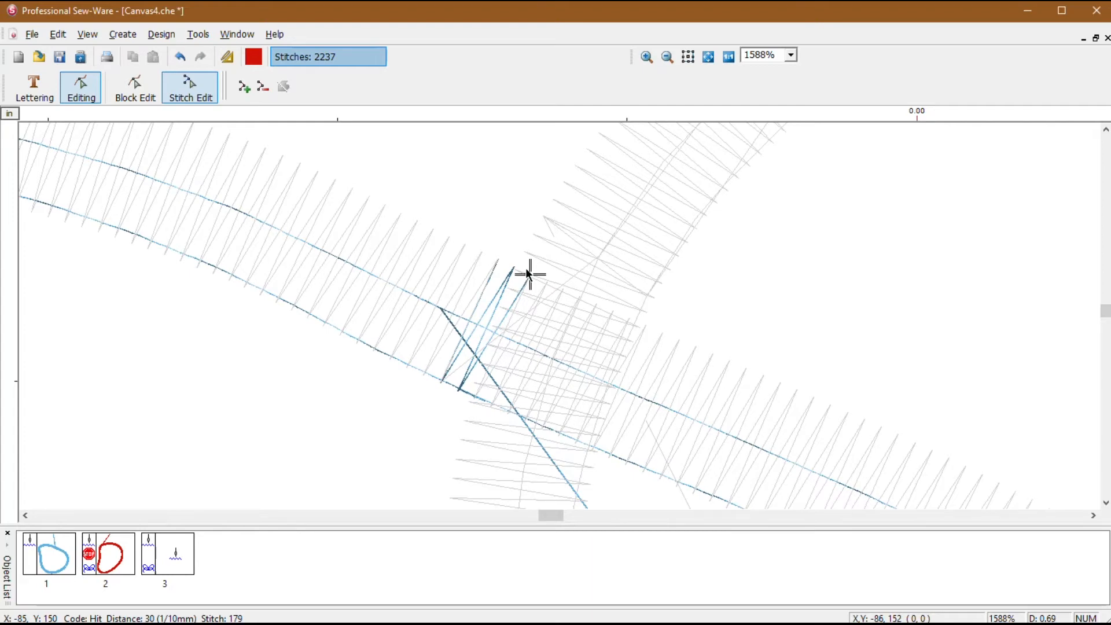
- Start stitch deletion at stitch 179 and mark the blue satin stitches from the upper crossing around the curve inside the other shape
left_click(264, 87)
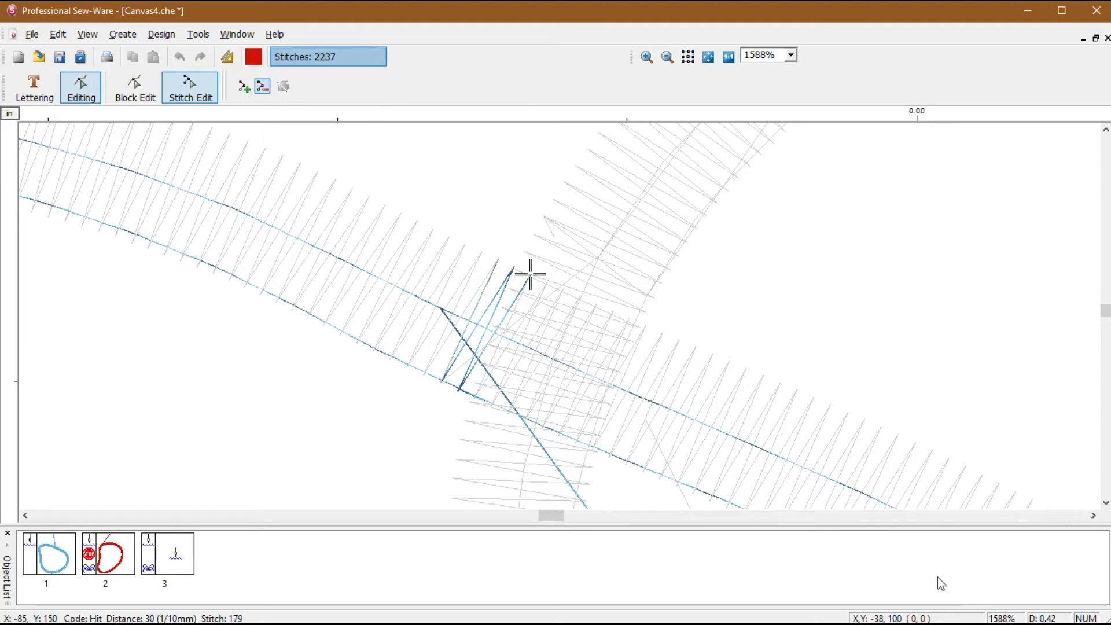
left_click_drag(530, 275, 1032, 499)
left_click(1106, 504)
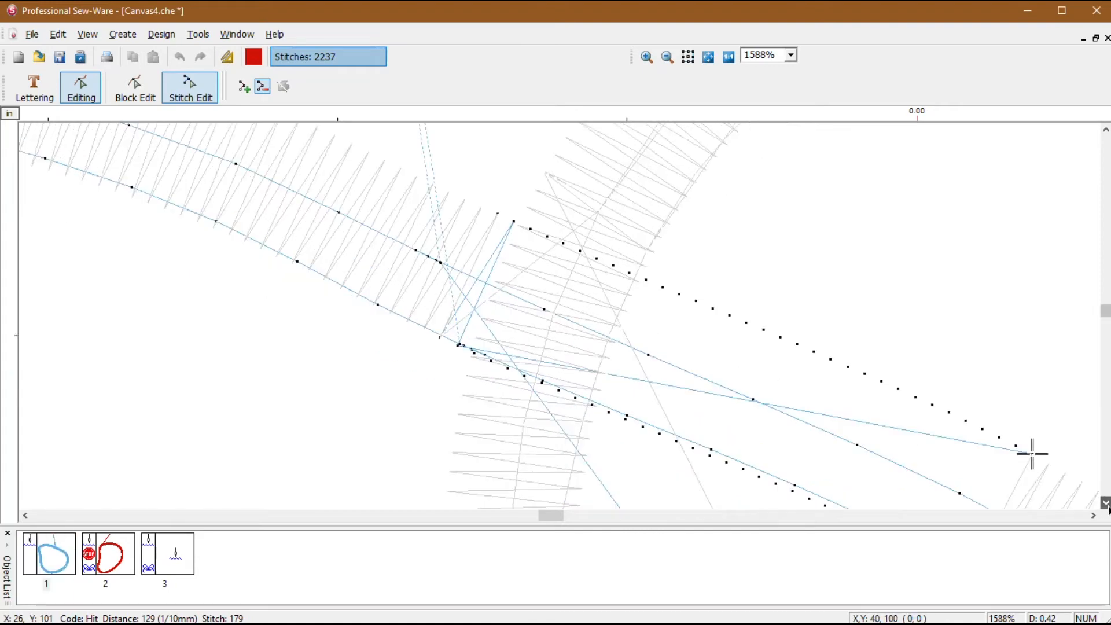
key("Delete")
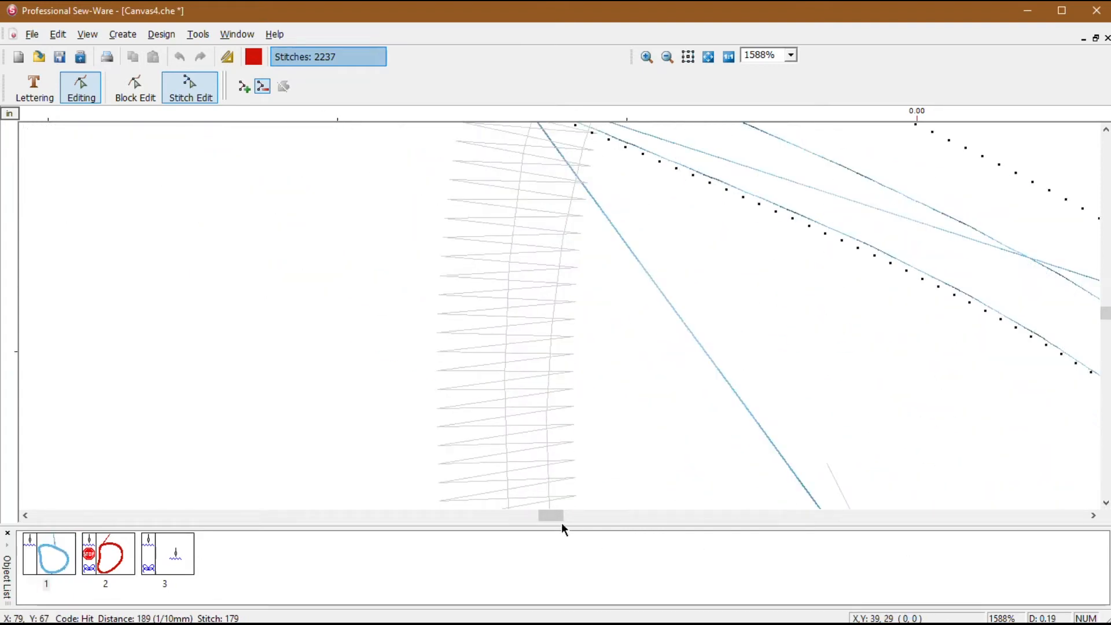
left_click_drag(564, 515, 577, 516)
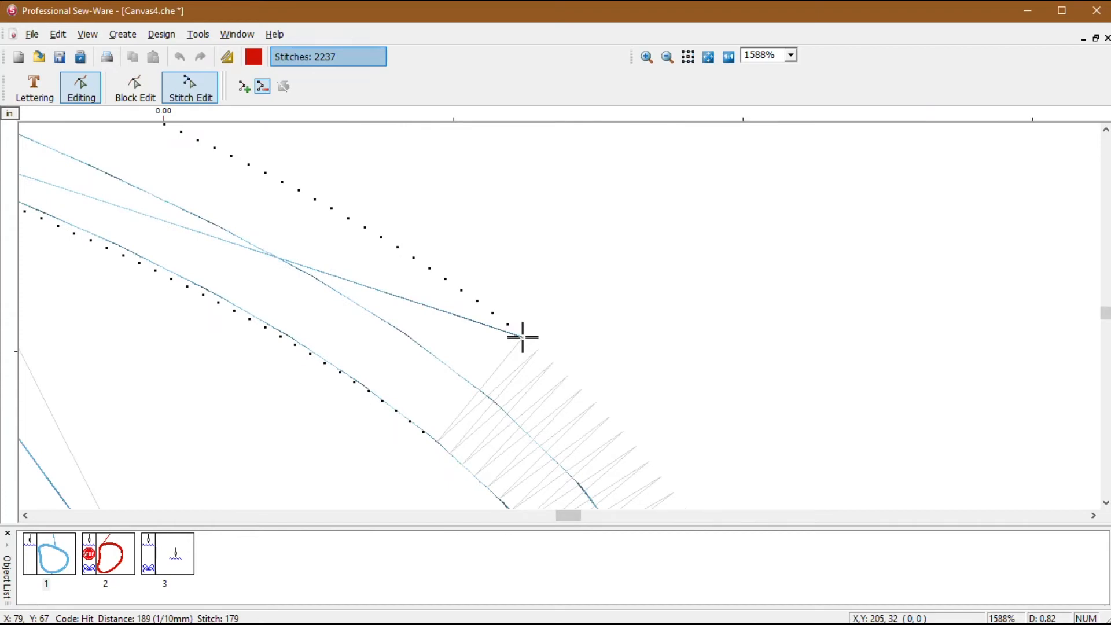
left_click(1106, 505)
left_click(1107, 504)
key("Delete")
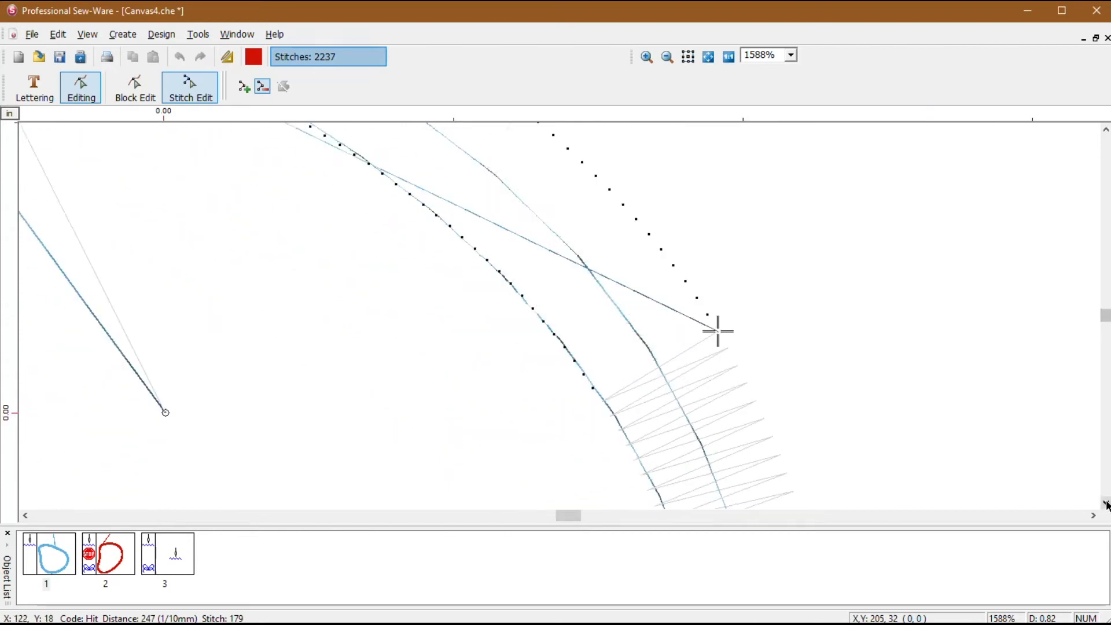
left_click(1106, 504)
left_click(1106, 504)
key("Delete")
key("Delete")
left_click(1106, 504)
left_click(1107, 504)
left_click(1106, 504)
key("Delete")
- Extend the deletion along the blue outline's lower curve towards its lower crossing with the other shape
left_click_drag(569, 516, 550, 516)
left_click(1106, 504)
left_click(1106, 504)
left_click(1106, 505)
left_click(1106, 505)
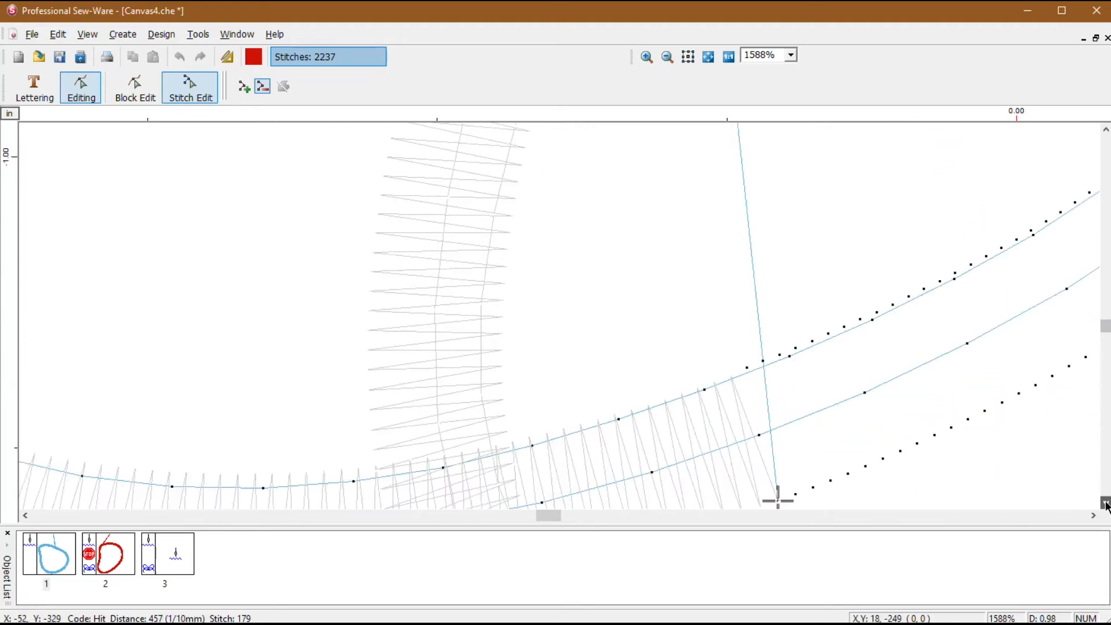
left_click(1106, 504)
left_click(1106, 504)
key("Delete")
key("Delete")
- End the marked range at the lower crossing one stitch back on the inner edge, apply the deletion and leave Stitch Edit
left_click_drag(496, 352, 374, 512)
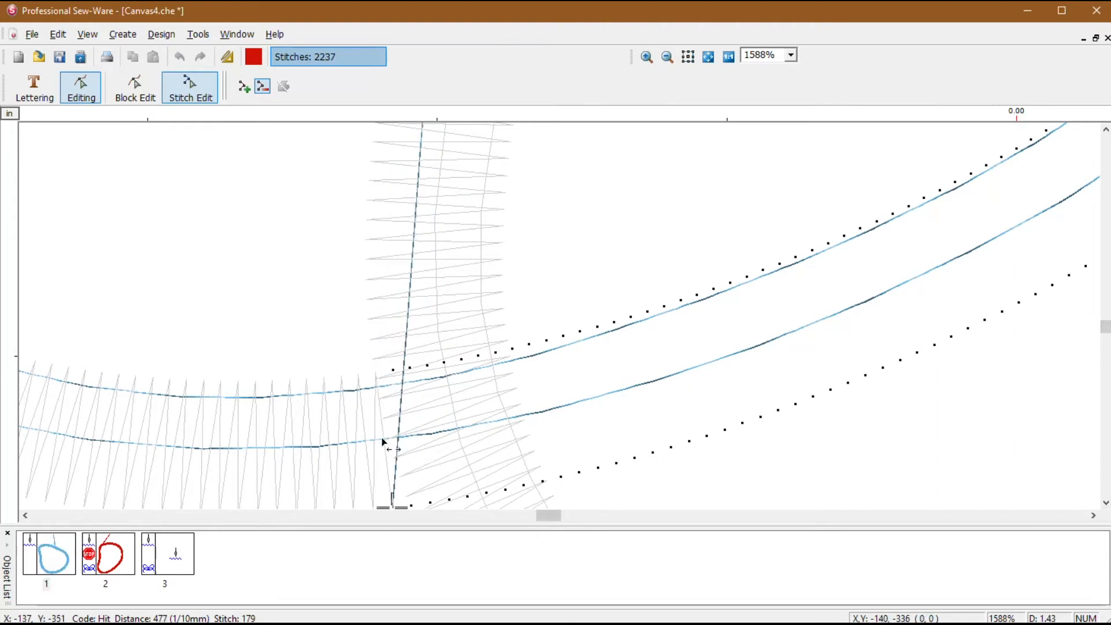
left_click(517, 562)
key("ctrl+z")
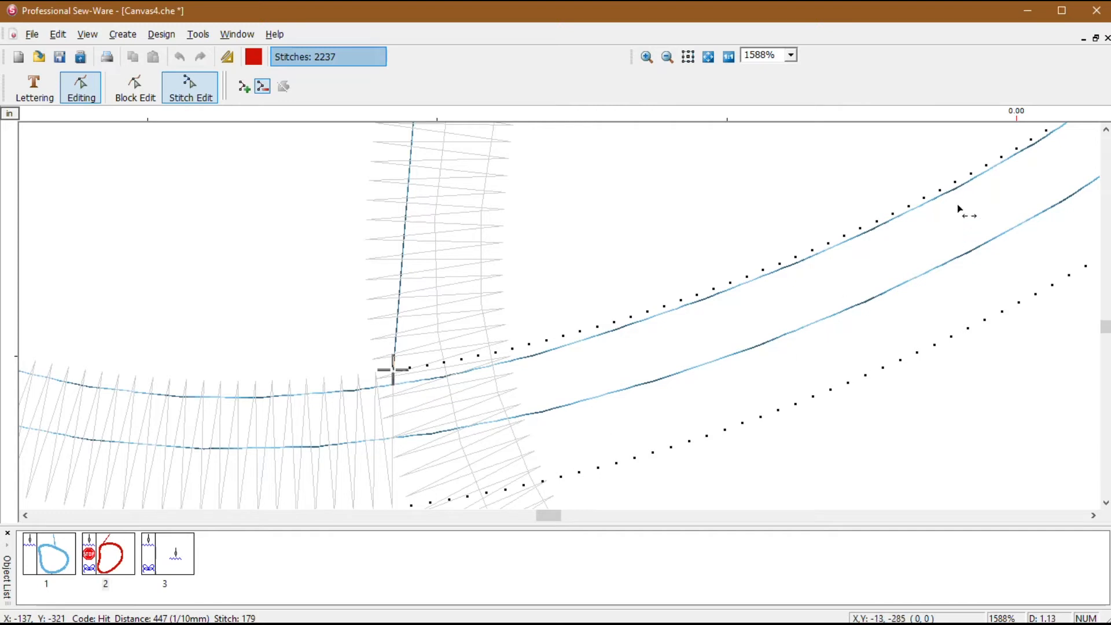
right_click(411, 393)
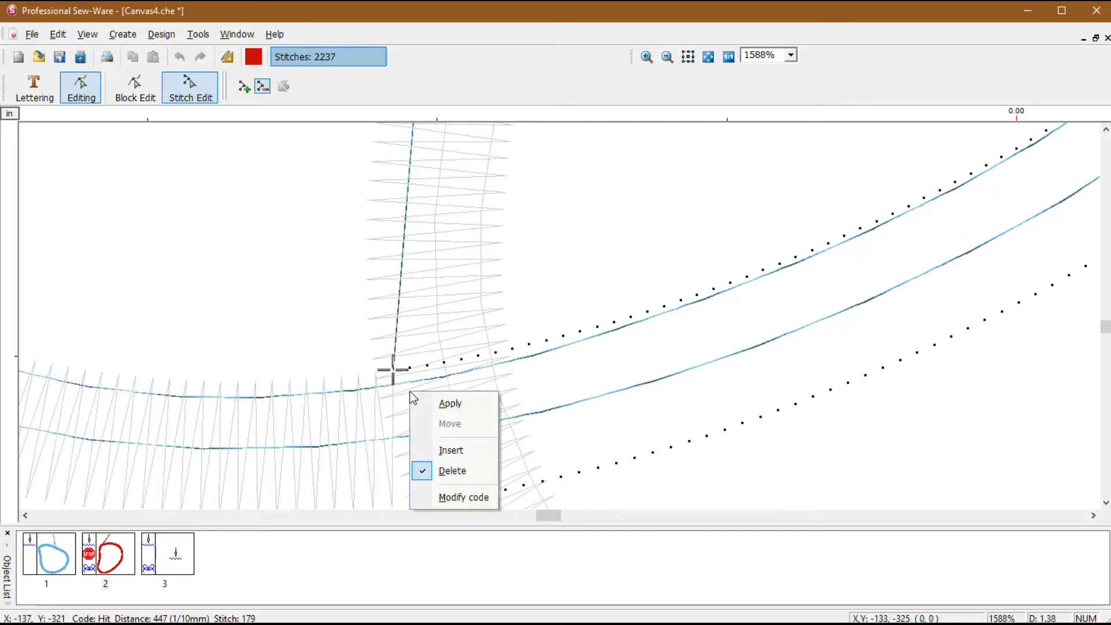
left_click(457, 405)
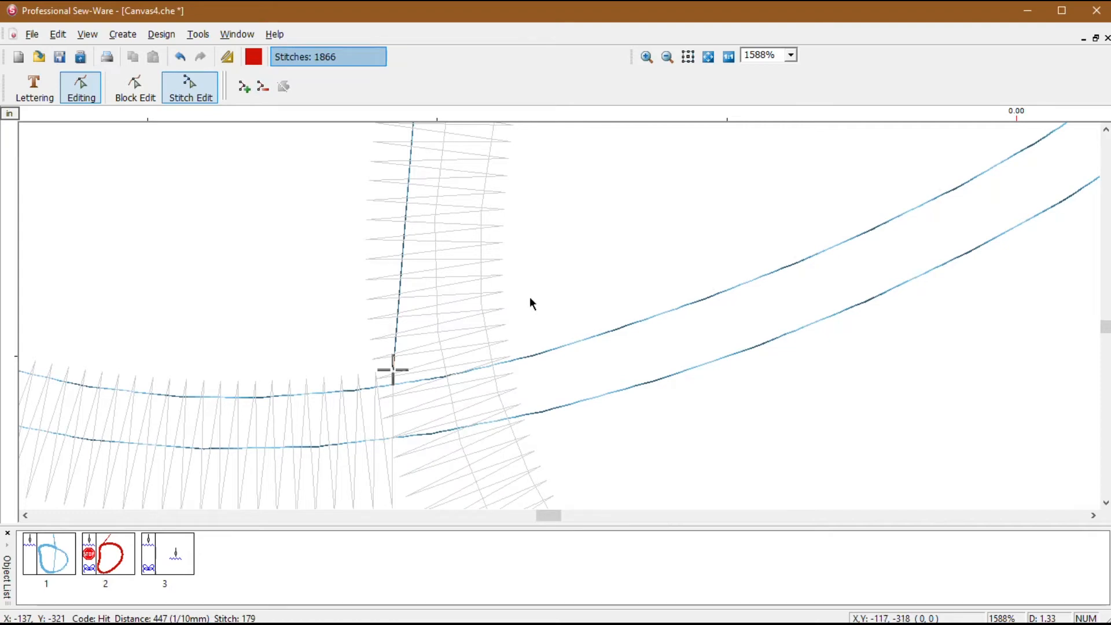
left_click(727, 56)
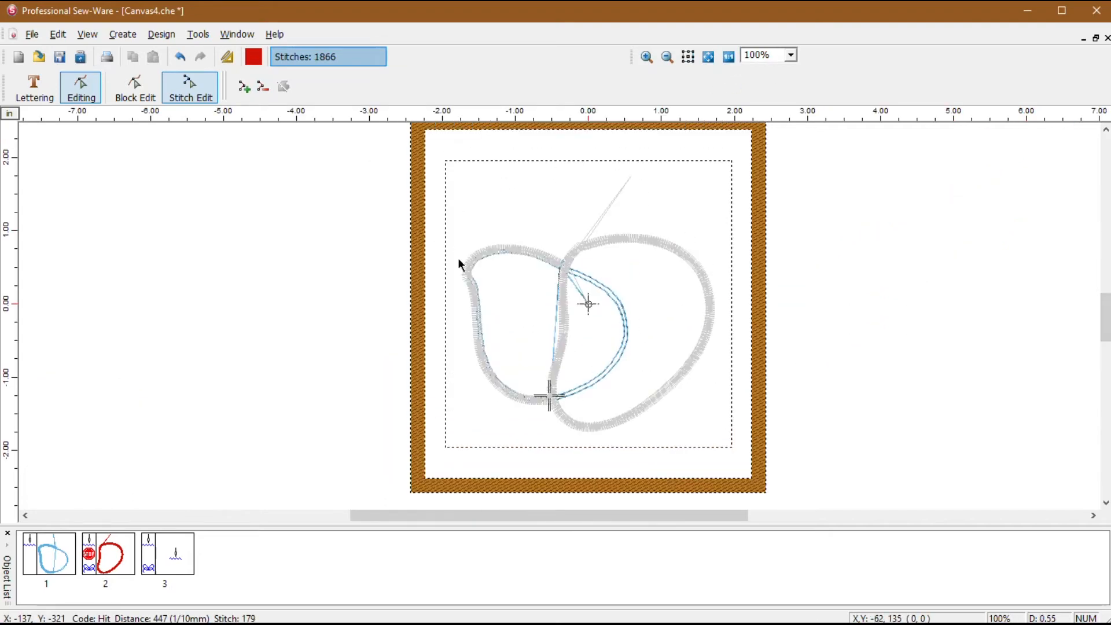
key("Escape")
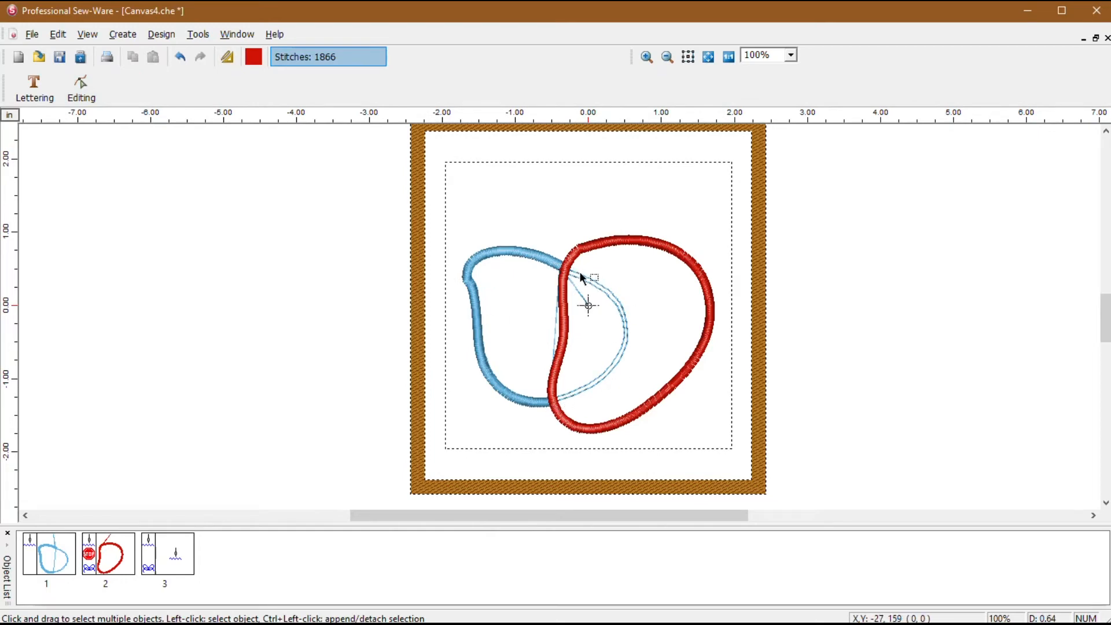
- Turn on Draw Applique in the embroidery system parameters to display both shapes as filled fabric
left_click(237, 34)
mouse_move(198, 34)
left_click(233, 224)
left_click(454, 218)
left_click(419, 374)
left_click(627, 427)
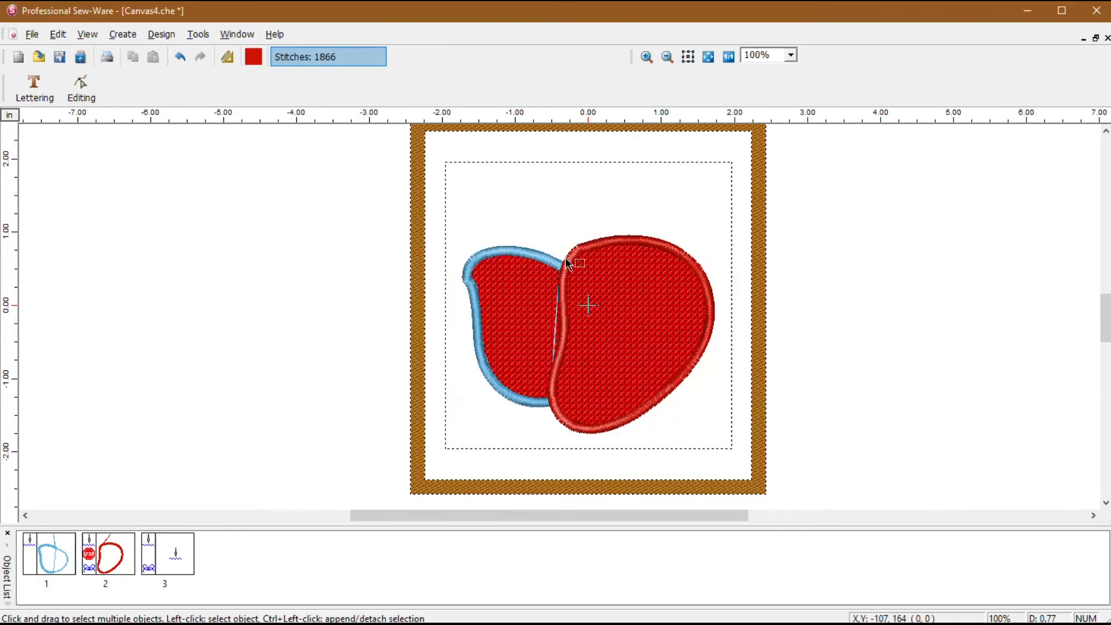
- Turn off Draw Applique again in the embroidery system parameters
left_click(198, 34)
left_click(233, 224)
left_click(454, 219)
left_click(417, 373)
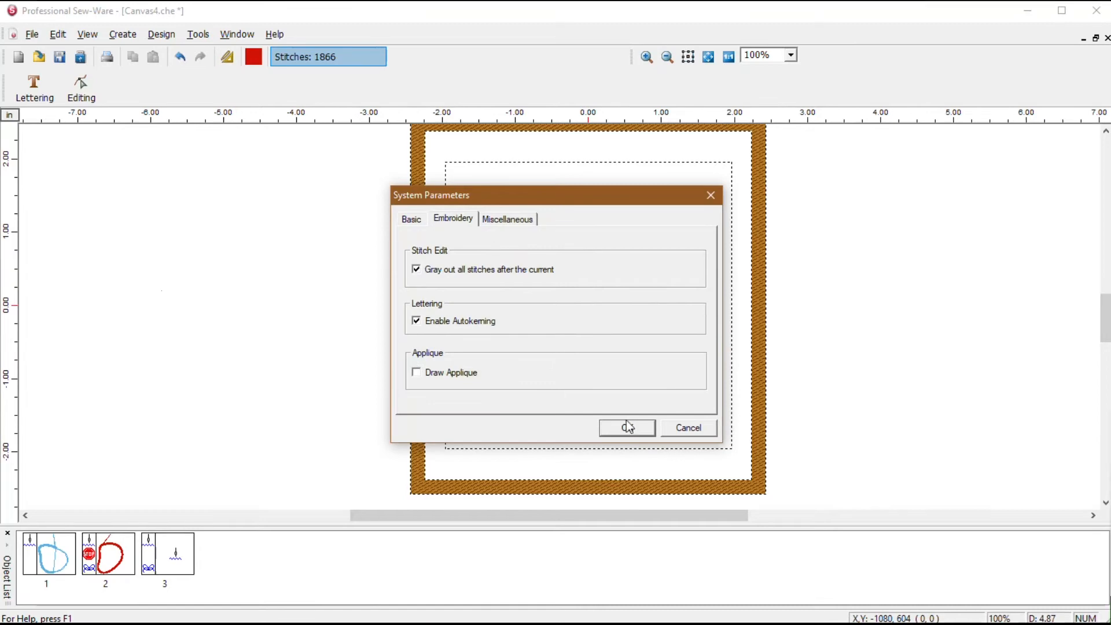
left_click(628, 427)
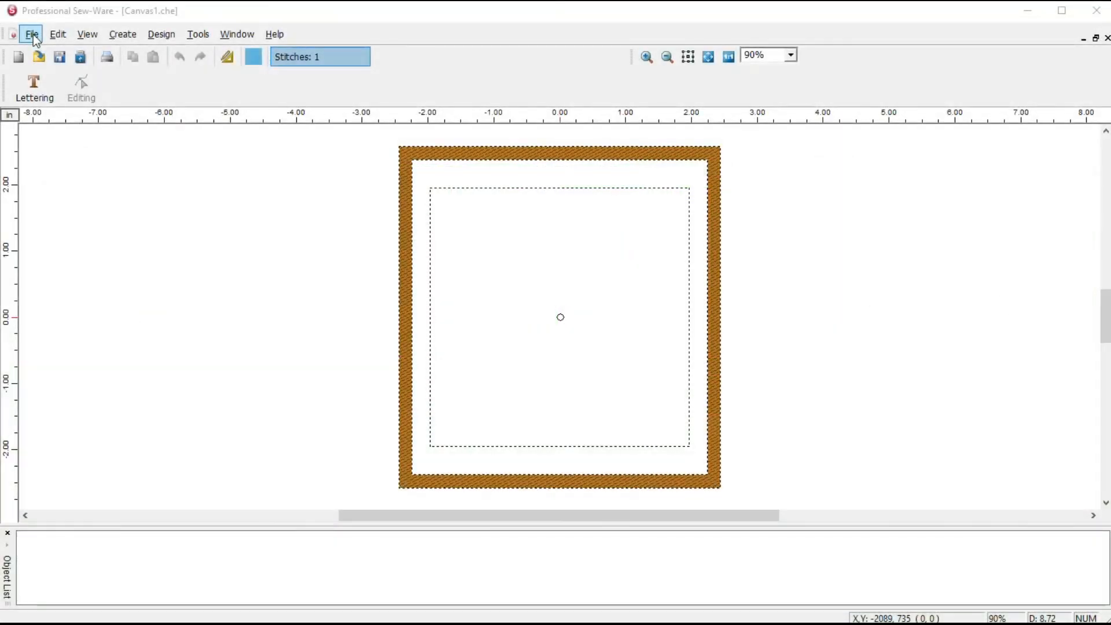
- Open emb_012.xxx from the Emblems, Signs category of the Embroidery Design Collection
left_click(31, 35)
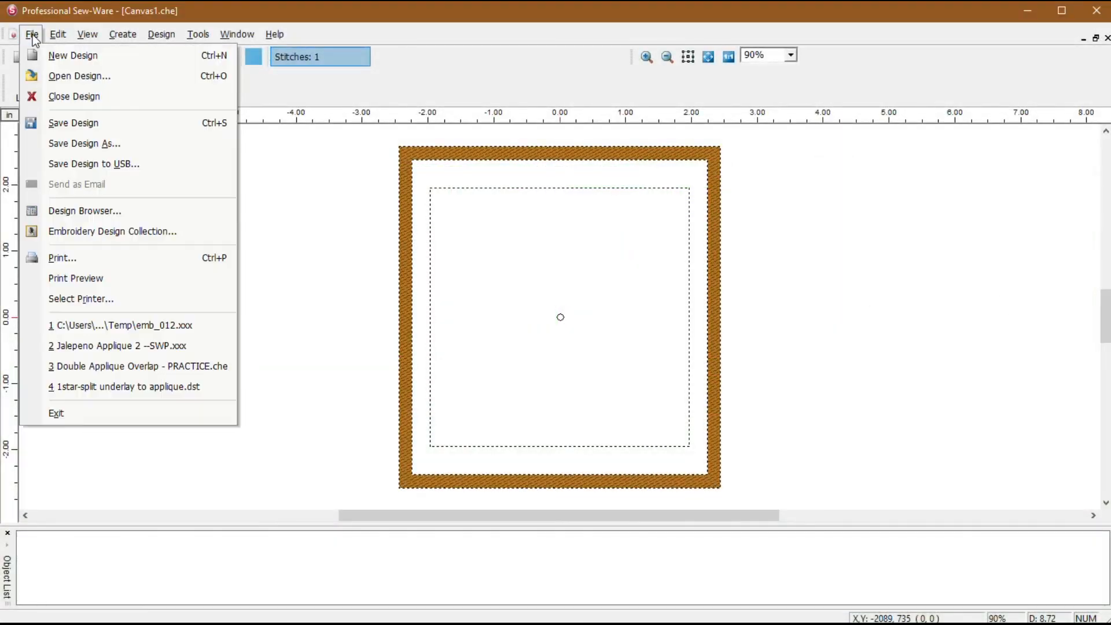
left_click(96, 235)
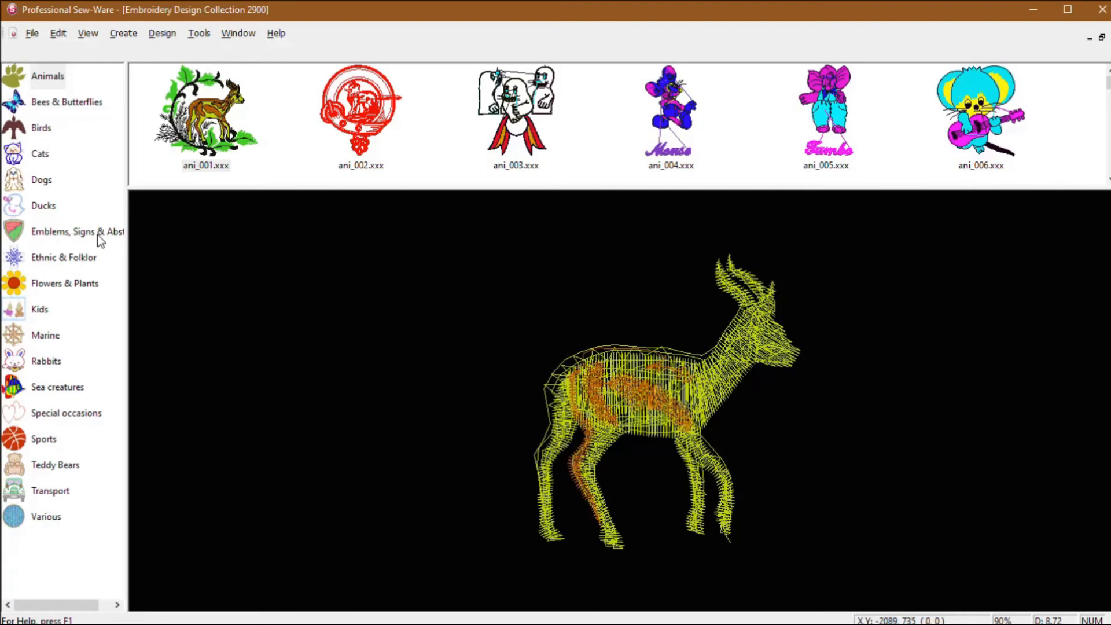
left_click(60, 236)
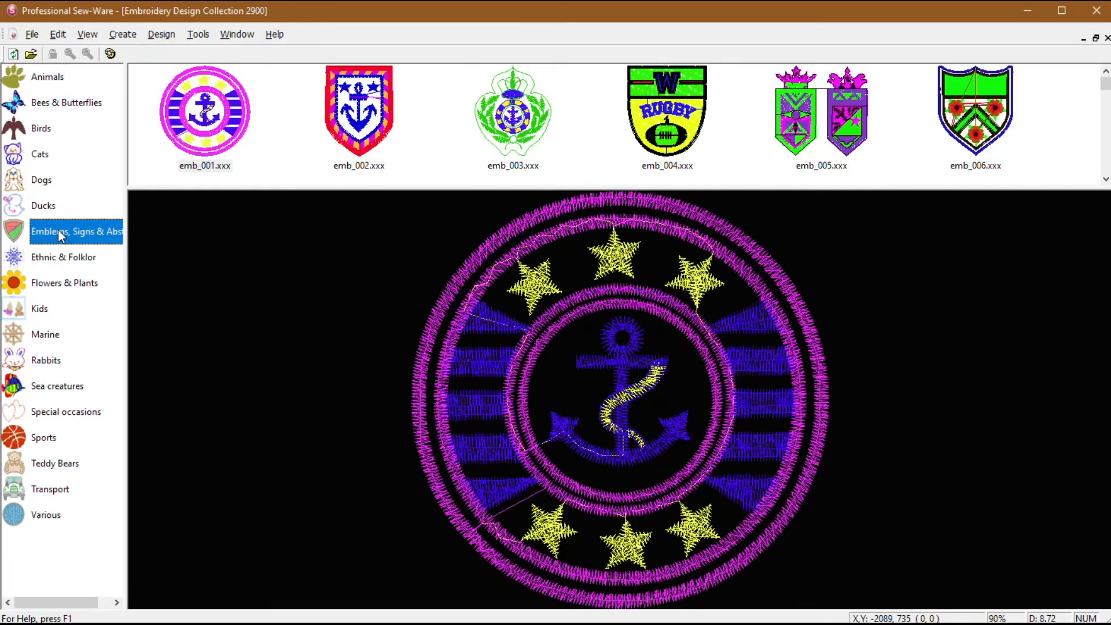
scroll(884, 95, "down", 1)
left_click(963, 116)
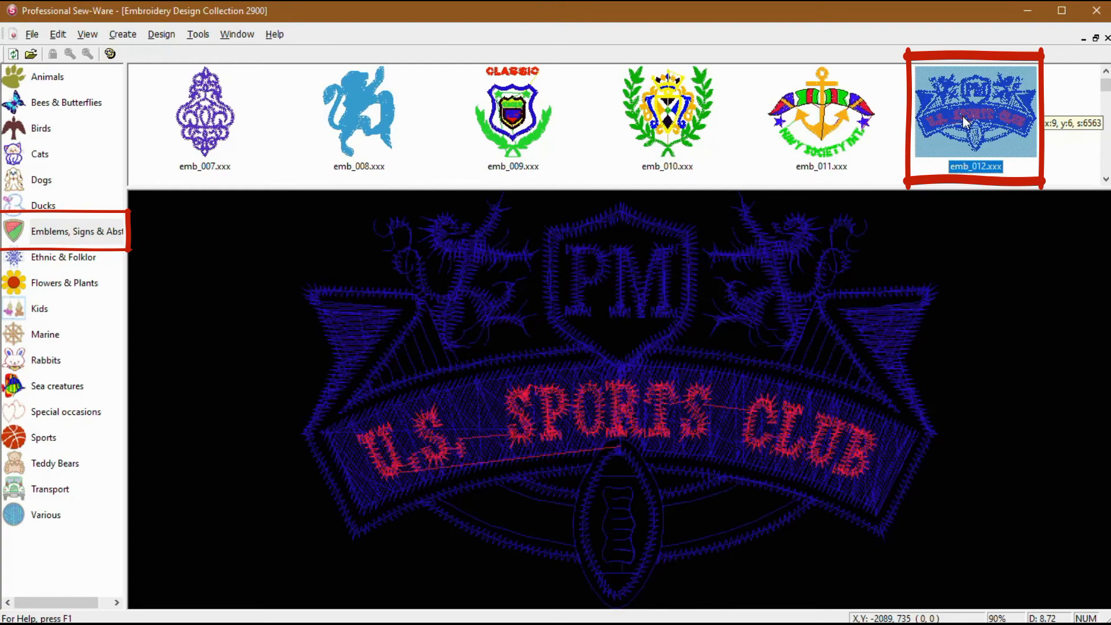
double_click(963, 116)
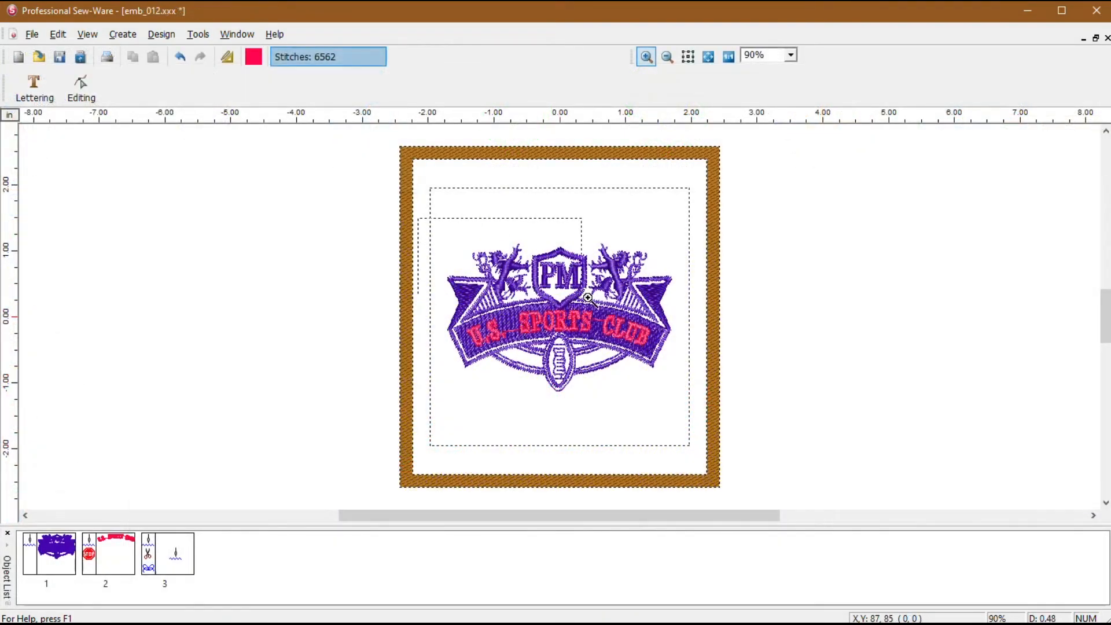
- Delete the red U.S. SPORTS CLUB lettering object from the emblem
left_click_drag(588, 298, 692, 412)
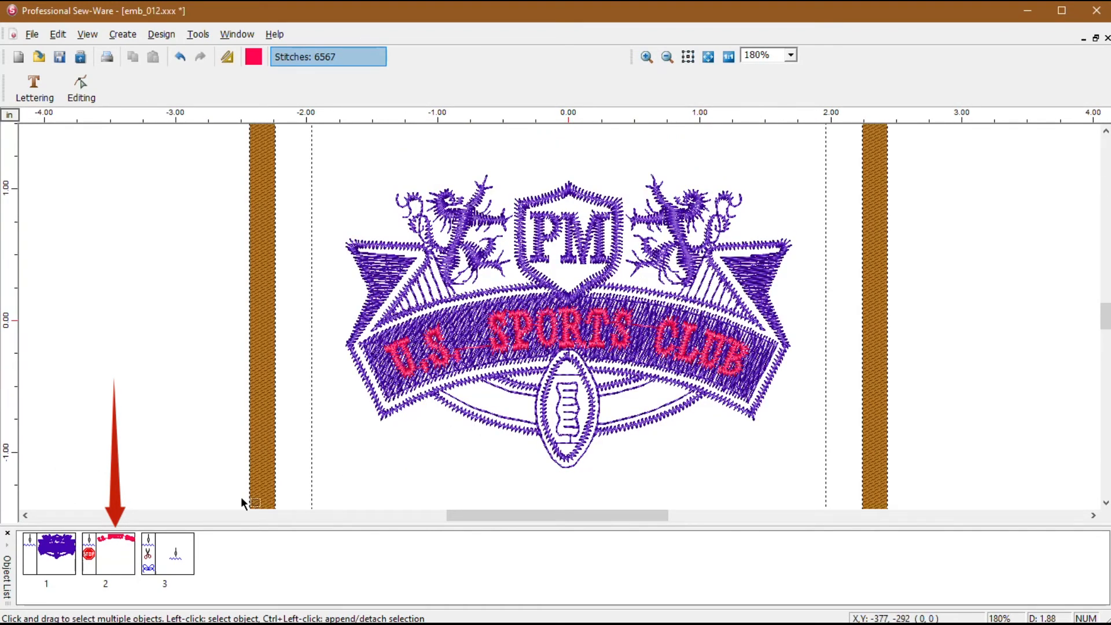
left_click(118, 553)
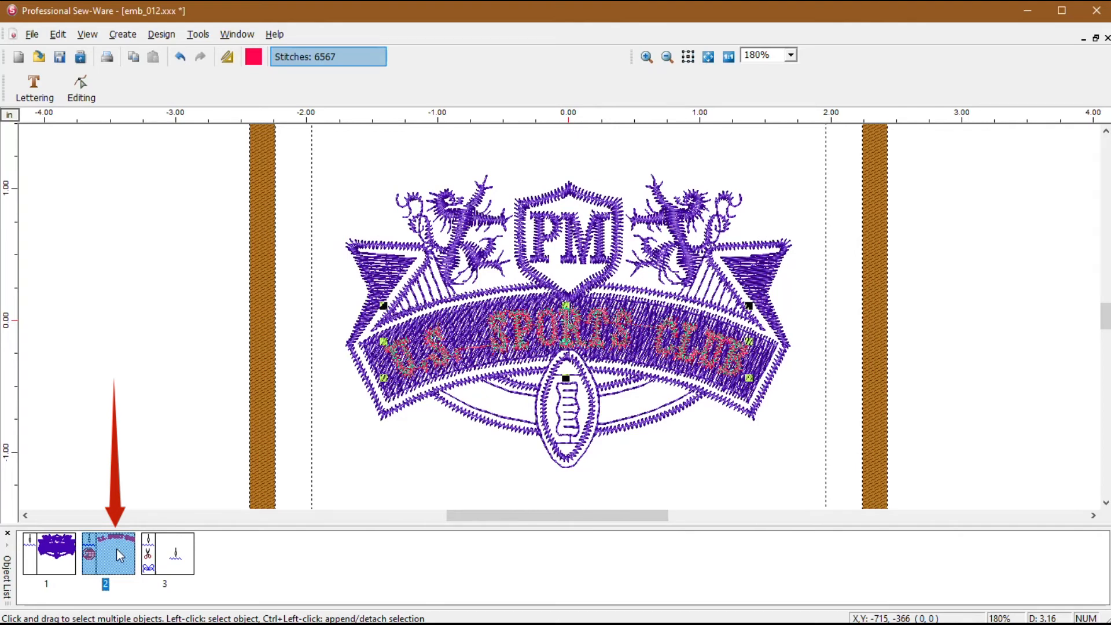
key("Delete")
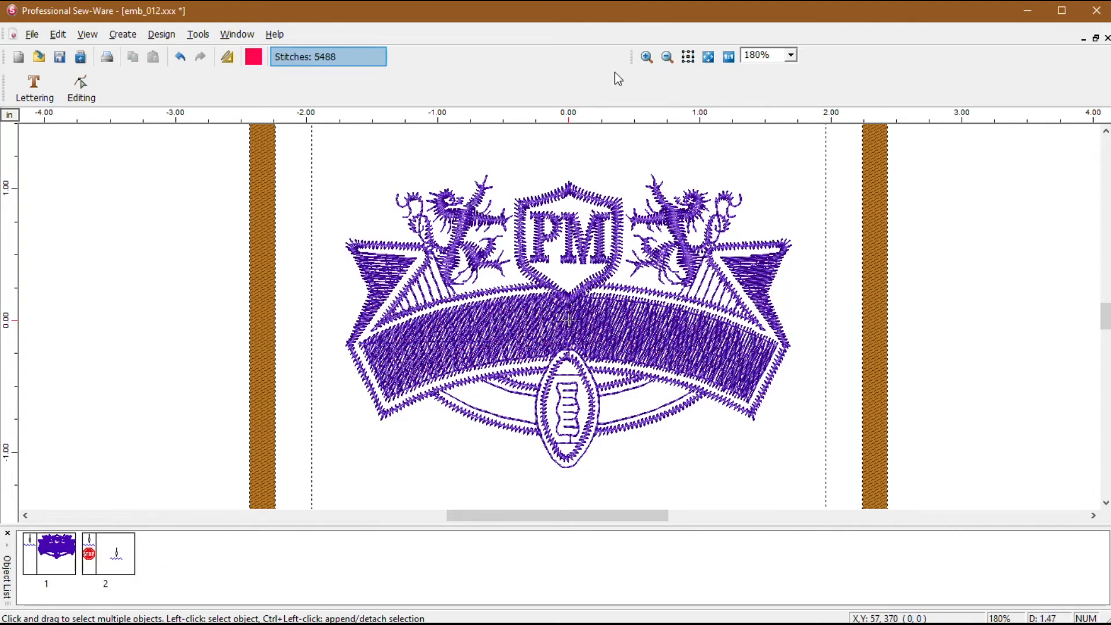
- Switch off the realistic view and show the stitch points around the PM shield
left_click(646, 56)
left_click_drag(503, 192, 665, 295)
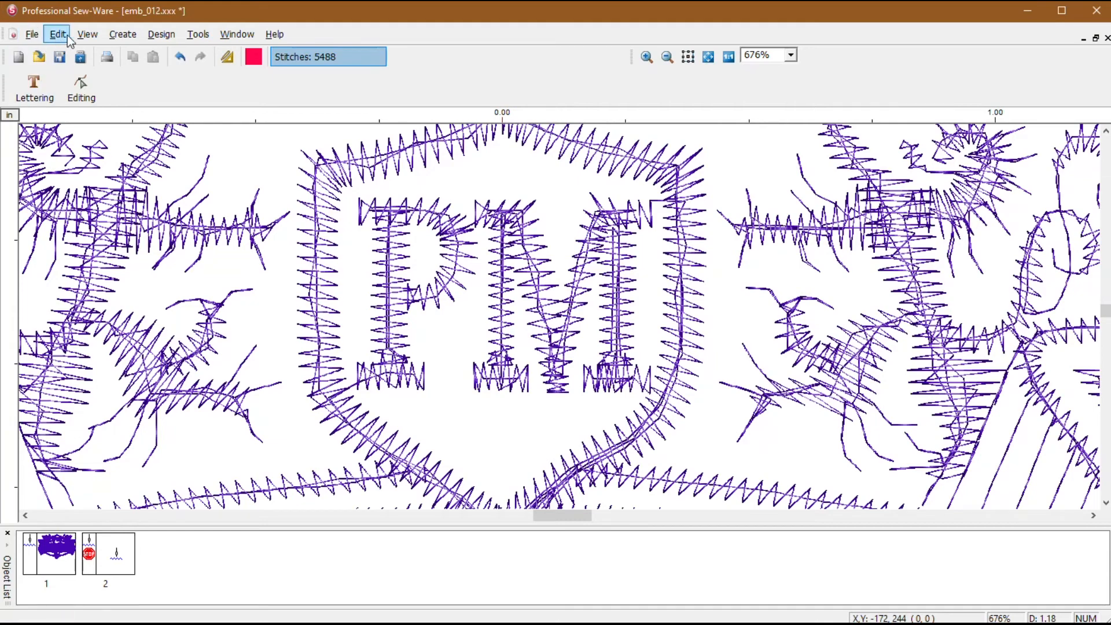
left_click(87, 34)
left_click(87, 58)
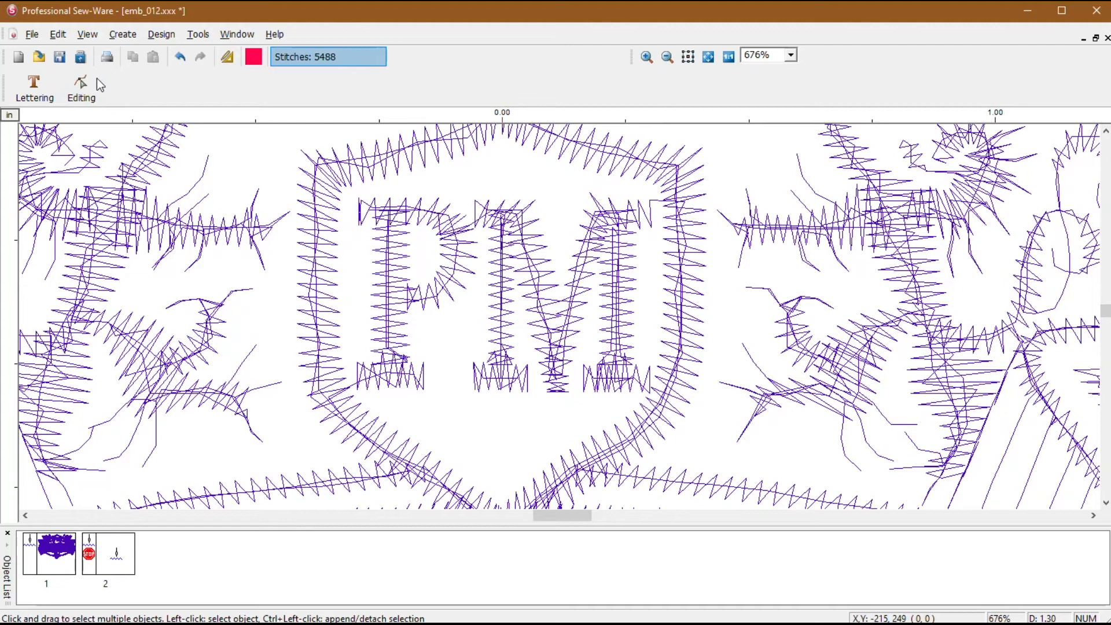
left_click(88, 34)
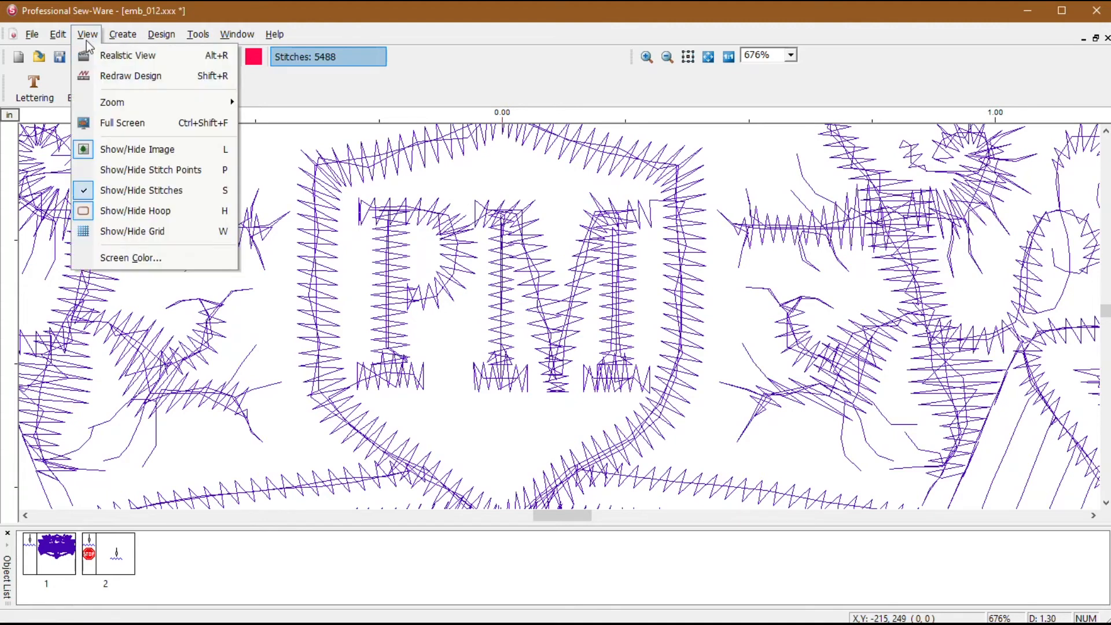
left_click(130, 171)
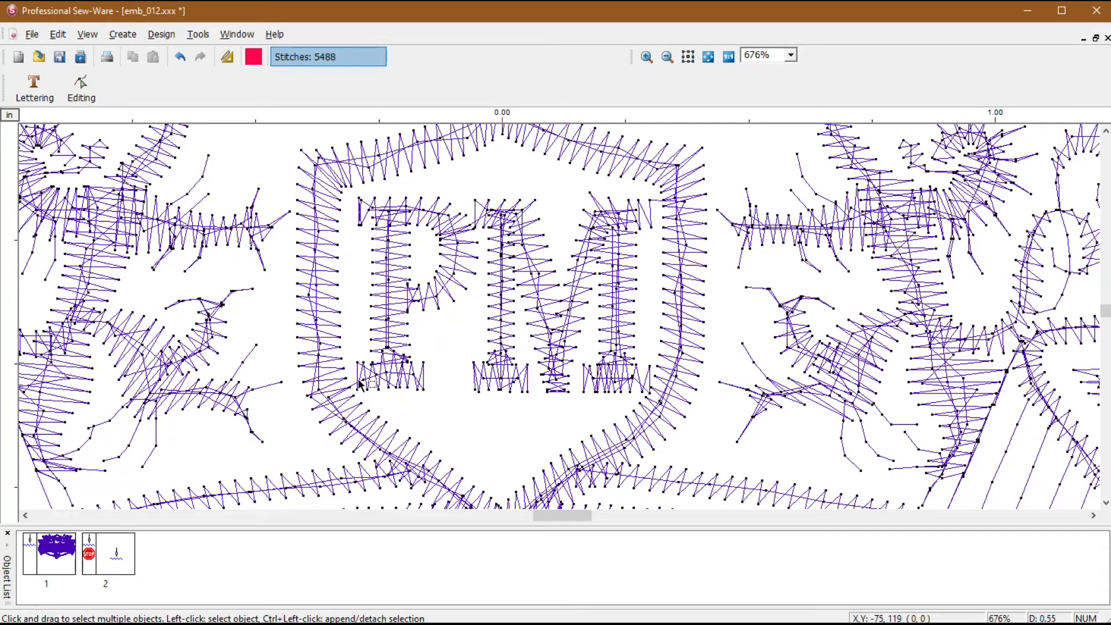
- Enter Stitch Edit at the shield's lower-left corner and capture the border stitch nearest the foot of the P
left_click(647, 55)
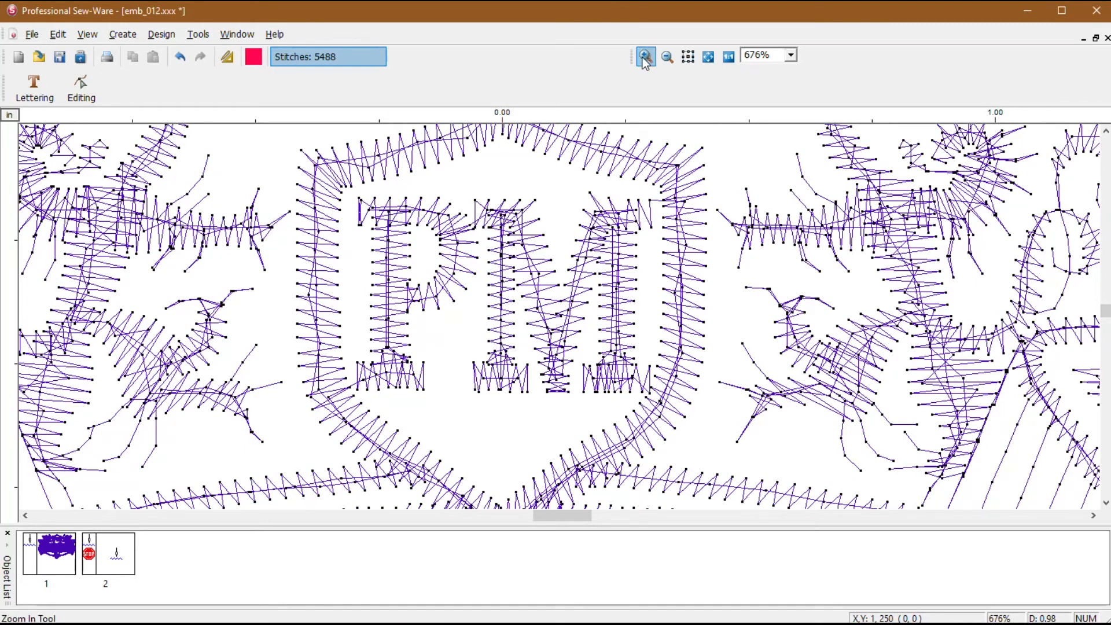
left_click_drag(274, 331, 469, 443)
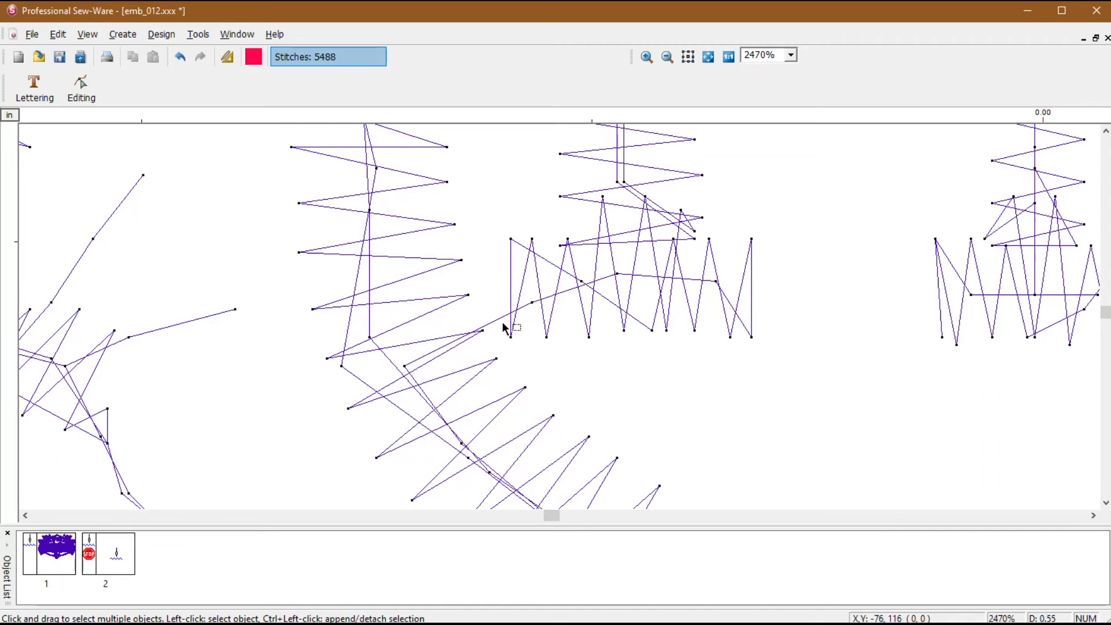
left_click(83, 99)
left_click(187, 91)
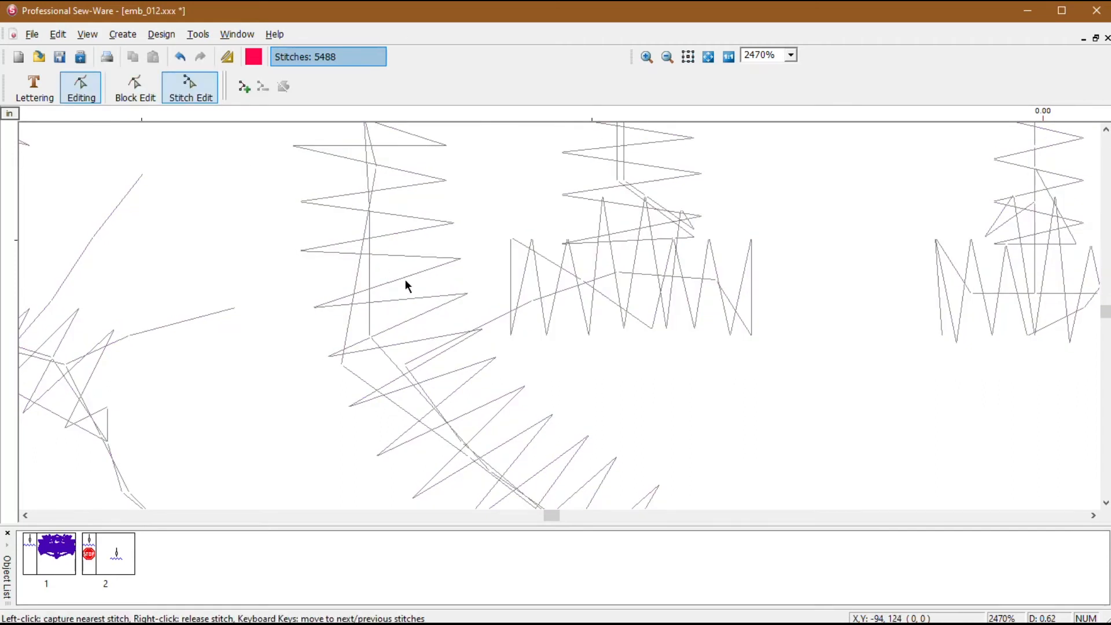
left_click(498, 322)
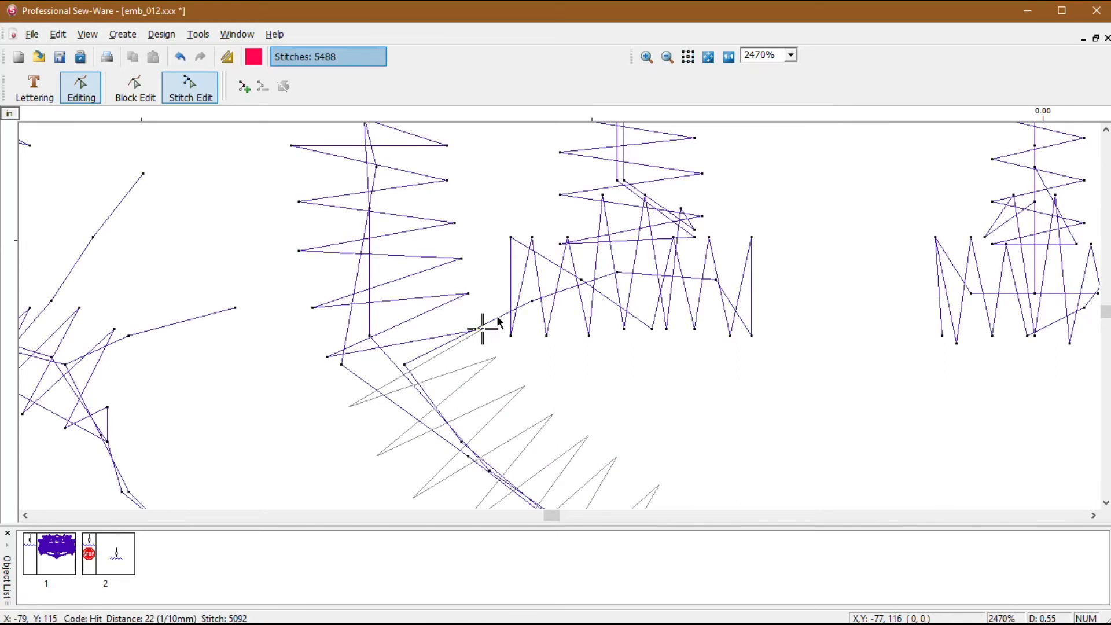
- Step back and forth through the shield's satin border stitches, ending on stitch 5092
key("Right")
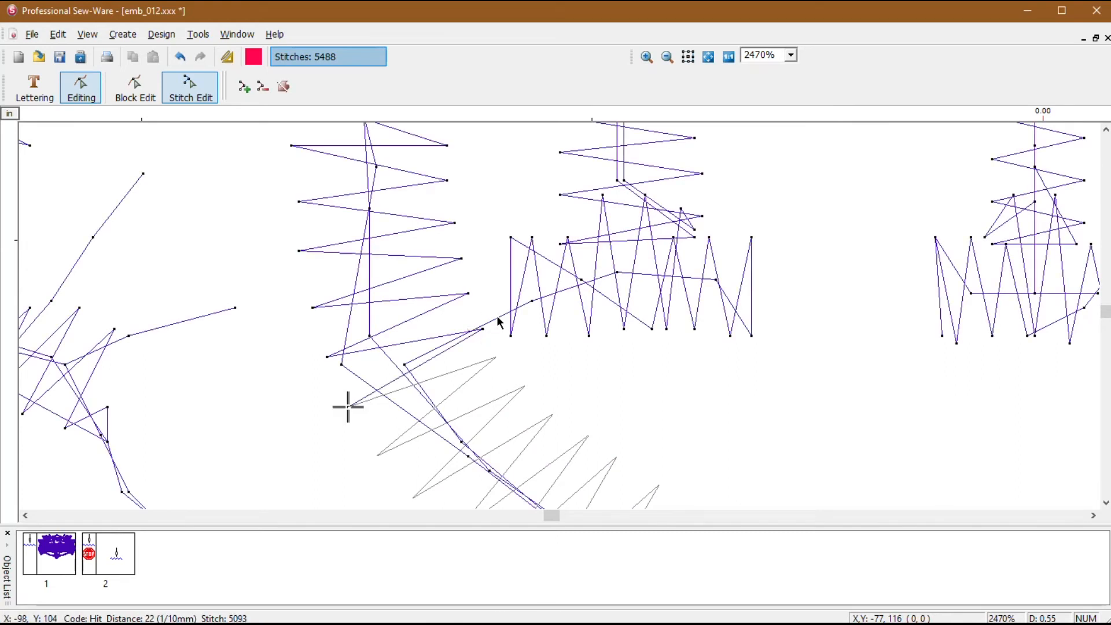
key("Left")
key("Left")
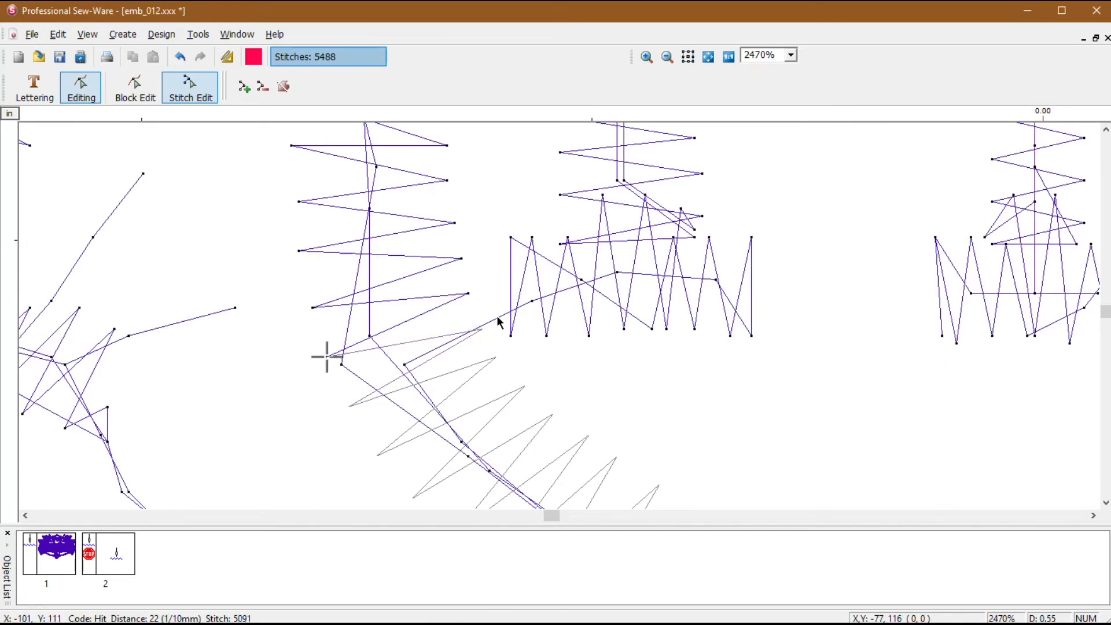
key("Right")
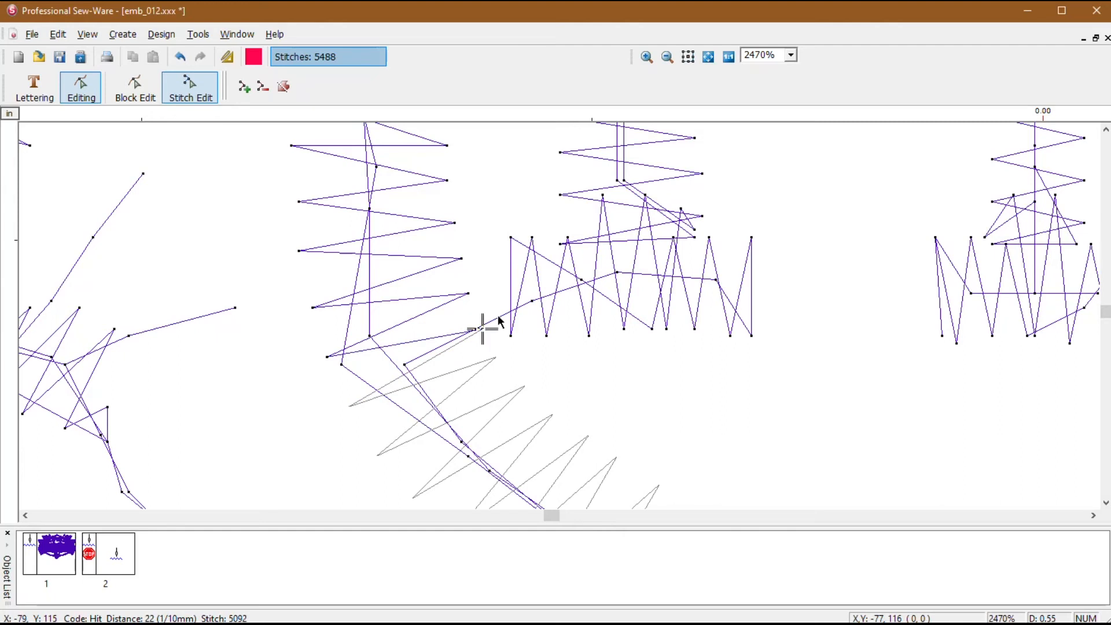
- Capture stitch 4516, where the connecting run enters the foot of the P, and split the purple object at that stitch
left_click(532, 301)
key("Left")
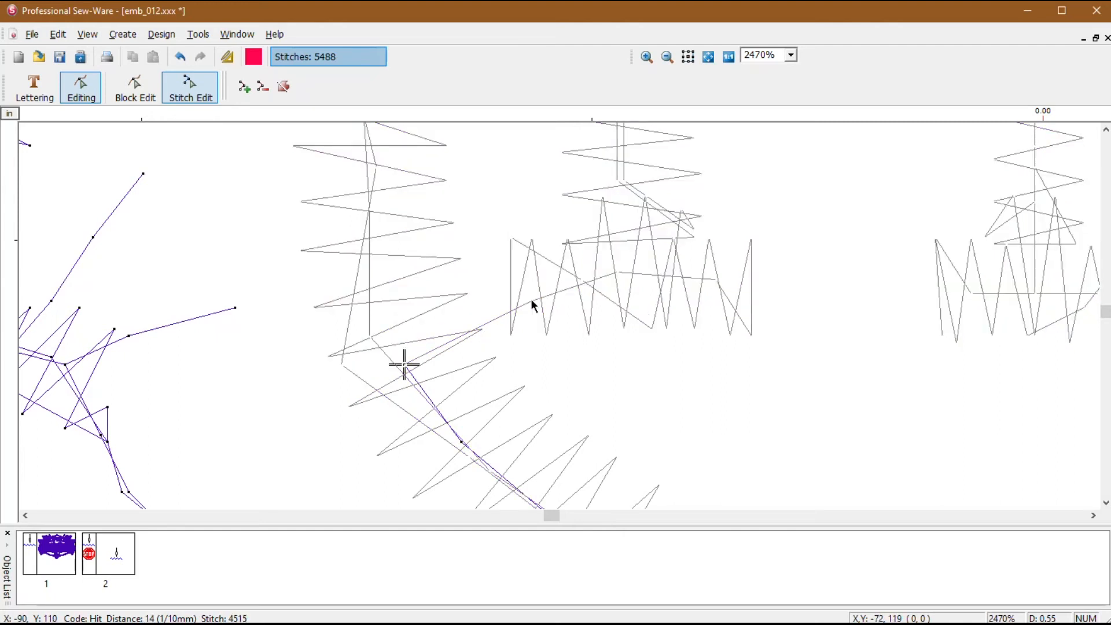
key("Right")
key("Left")
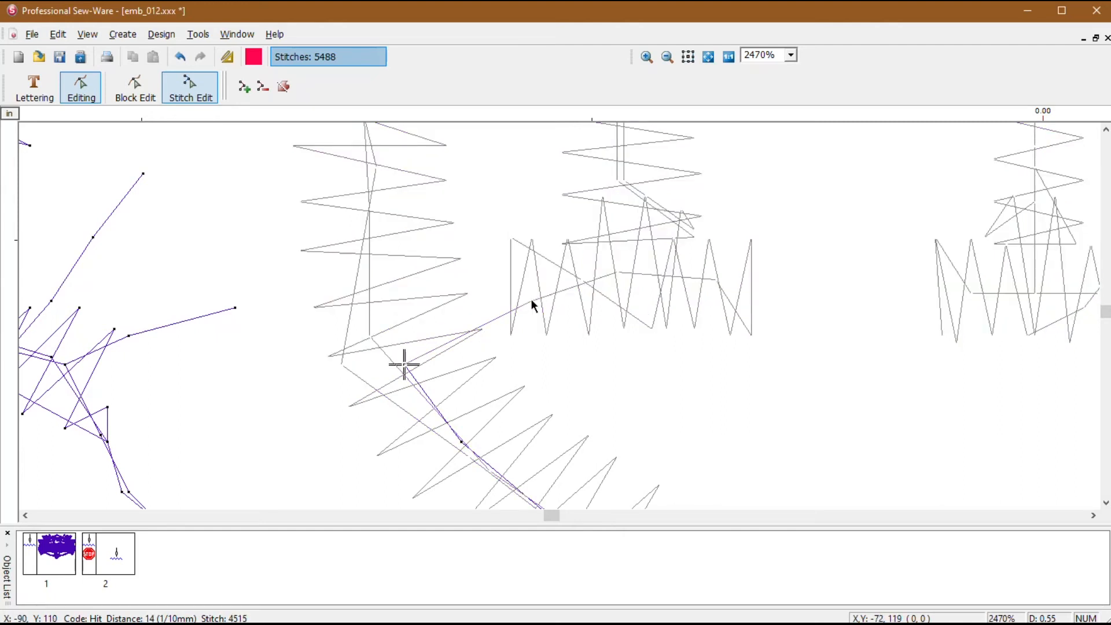
key("Right")
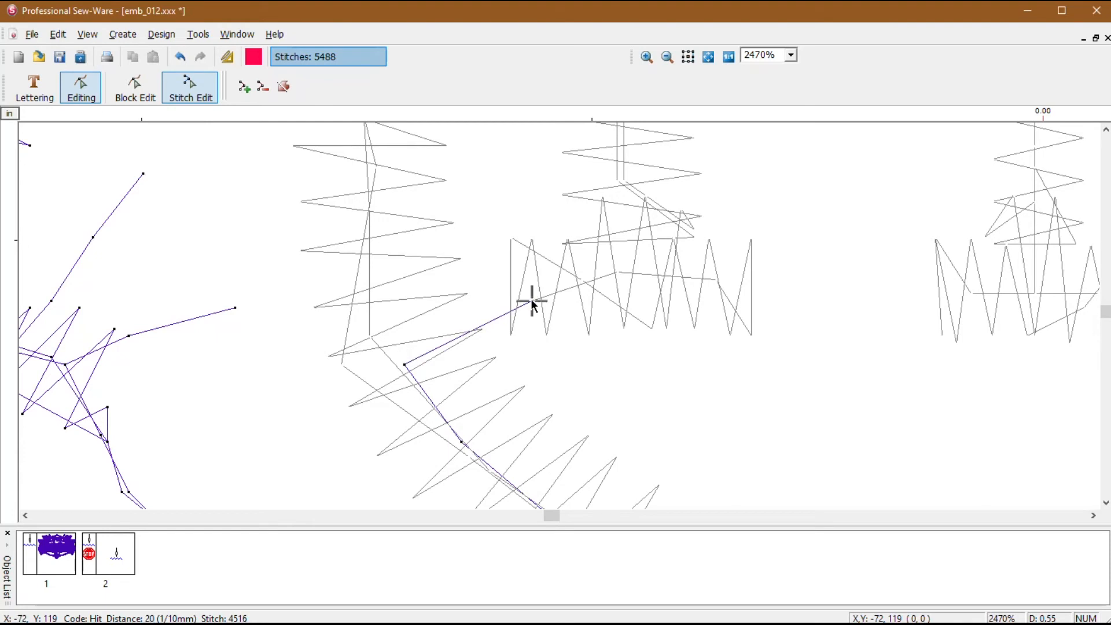
left_click(285, 88)
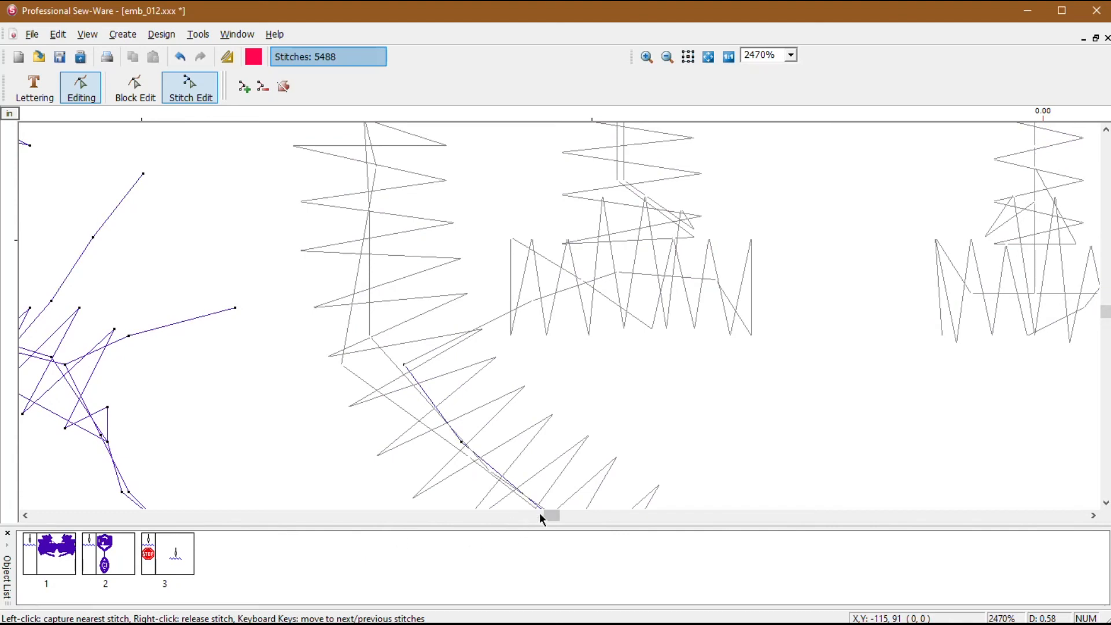
- Select the split-off shield and football object and capture a stitch on the M's upper-right serif
left_click_drag(549, 512, 570, 516)
mouse_move(1108, 317)
left_mouse_down()
mouse_move(1105, 305)
mouse_move(1106, 315)
left_mouse_up()
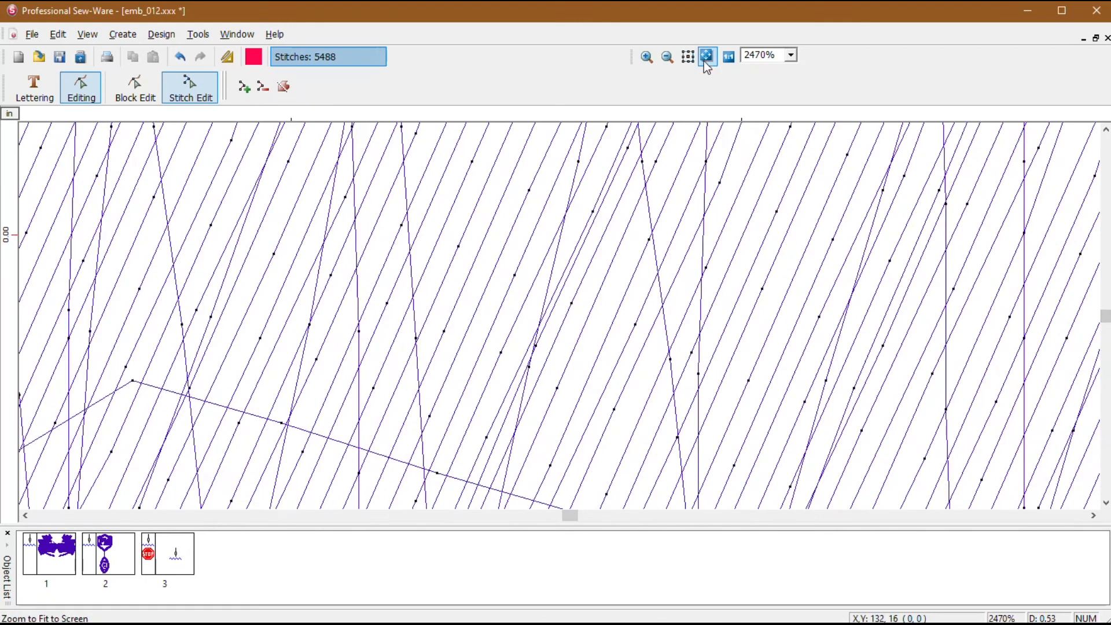
left_click(728, 56)
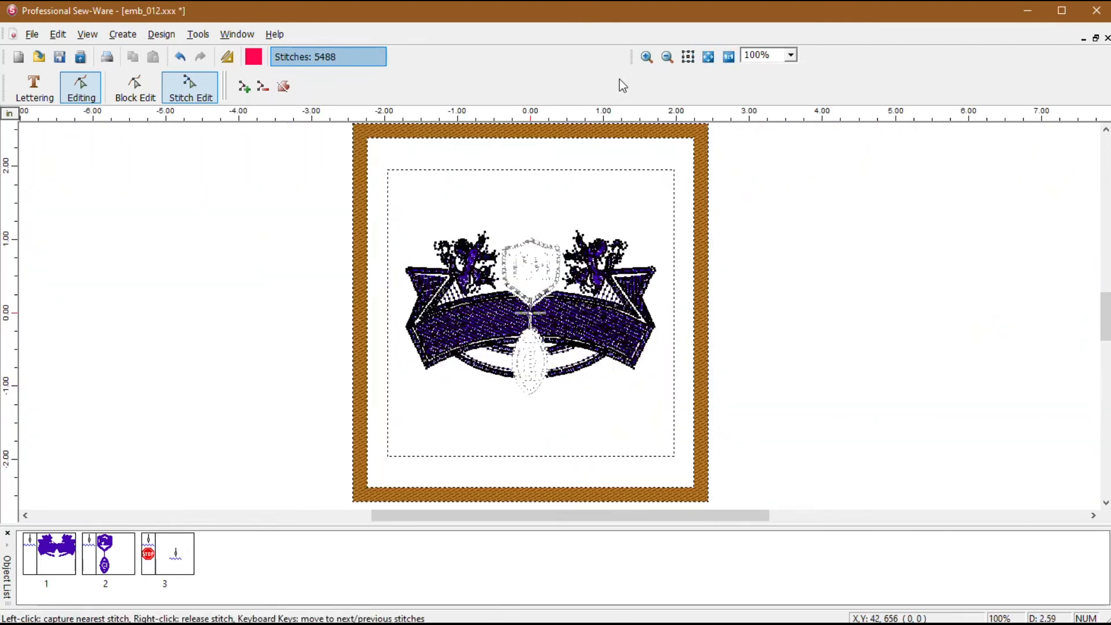
left_click(647, 57)
left_click_drag(499, 223, 583, 332)
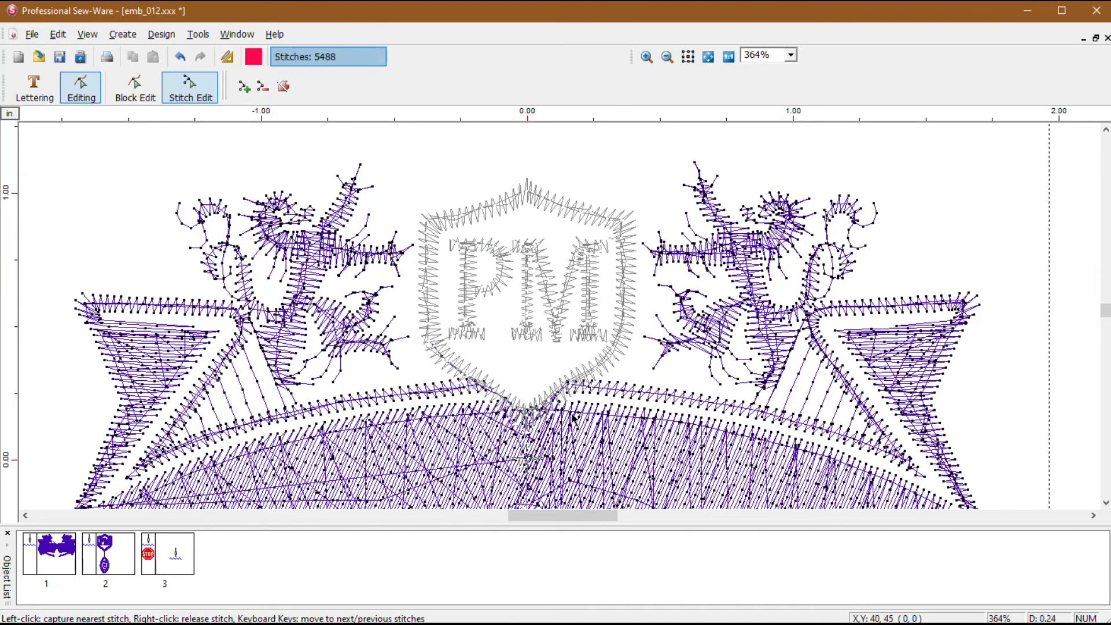
left_click(647, 56)
left_click_drag(506, 213, 686, 282)
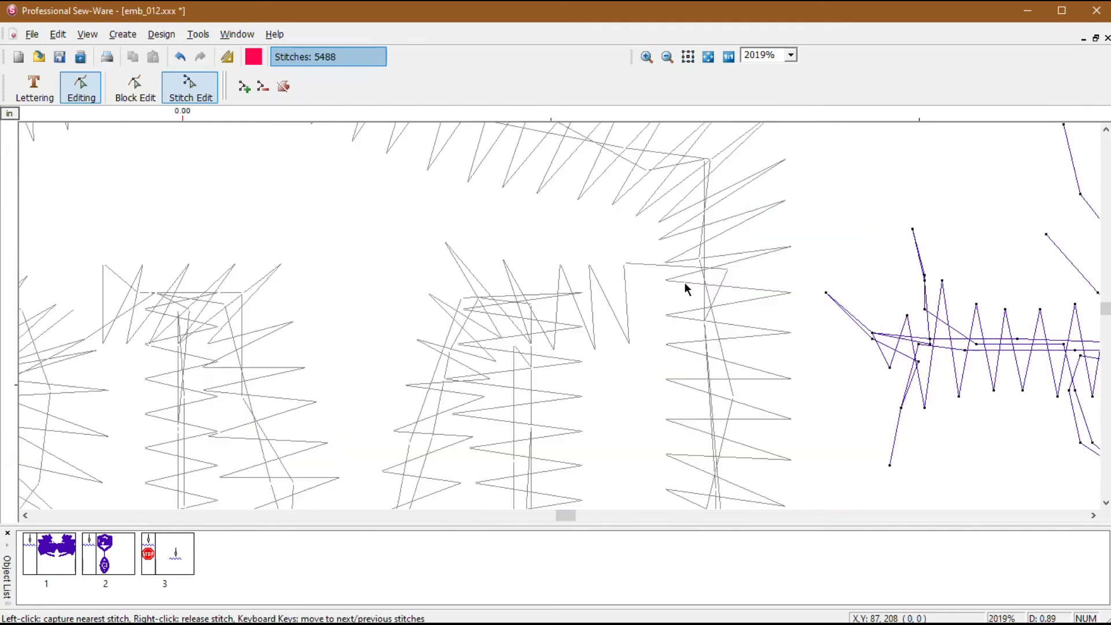
left_click(647, 57)
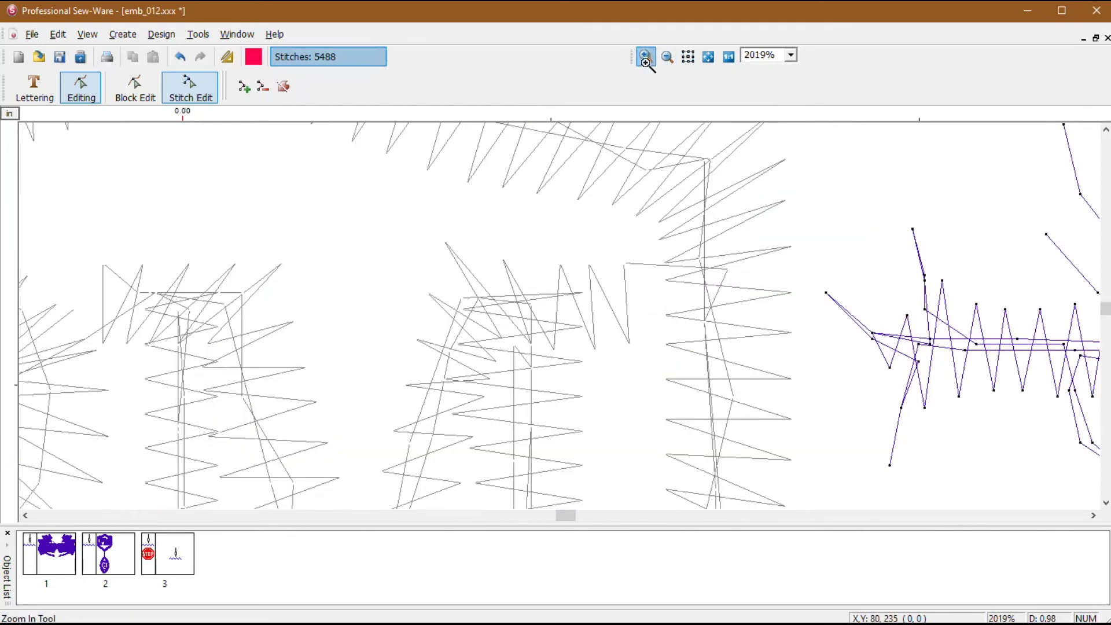
left_click_drag(532, 229, 717, 373)
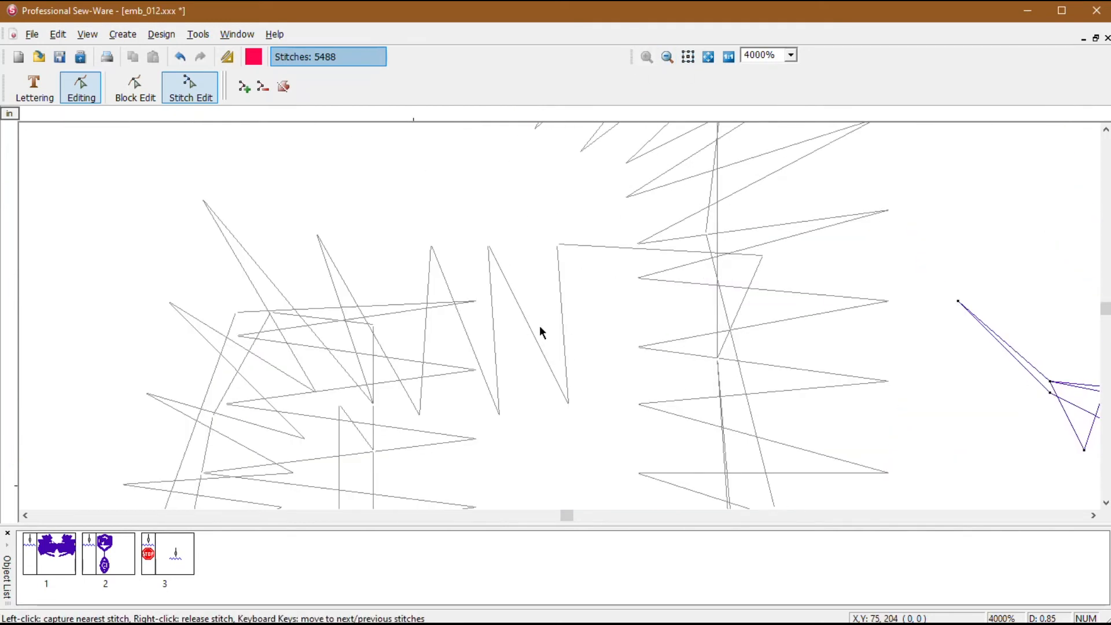
left_click(102, 553)
left_click(104, 551)
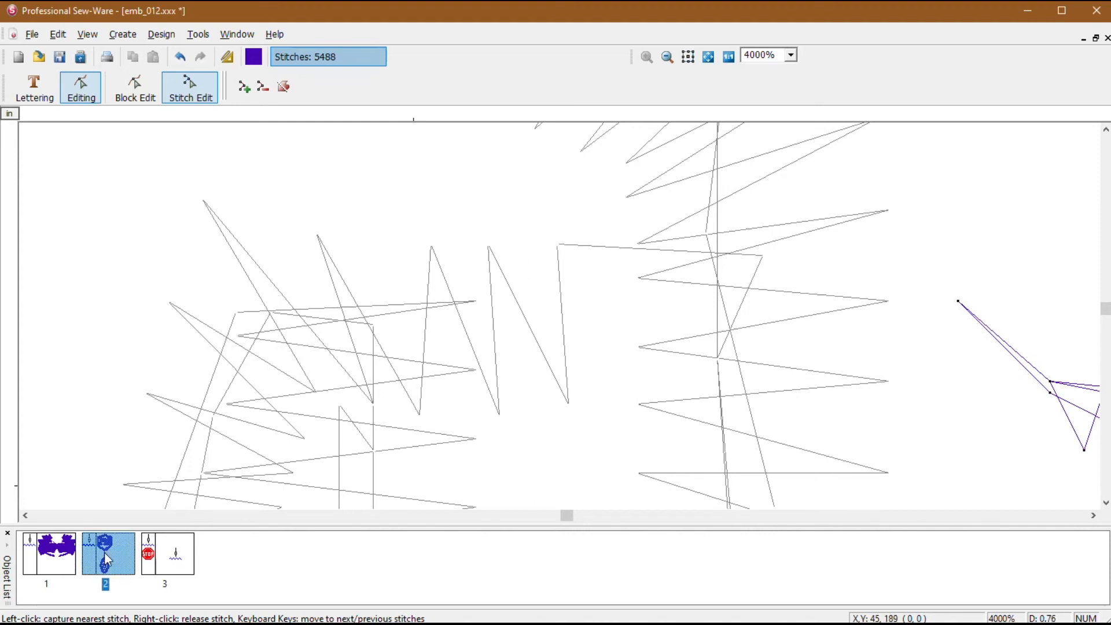
left_click(489, 250)
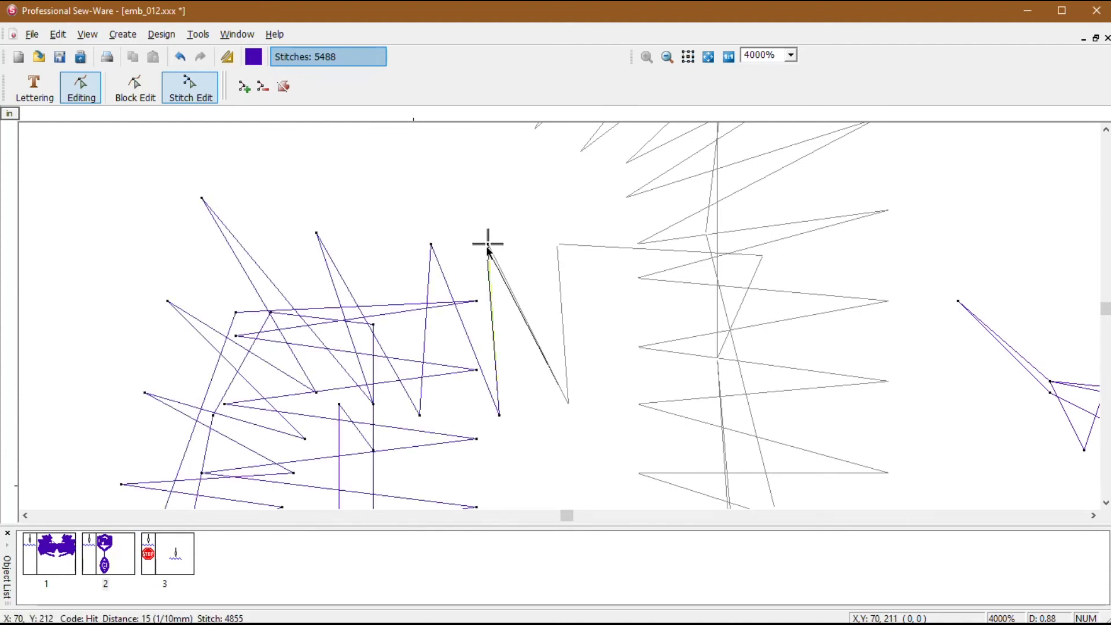
- Step forward to stitch 4859 at the end of the M's upper-right serif and split the object there
key("Right")
key("Right")
key("Right")
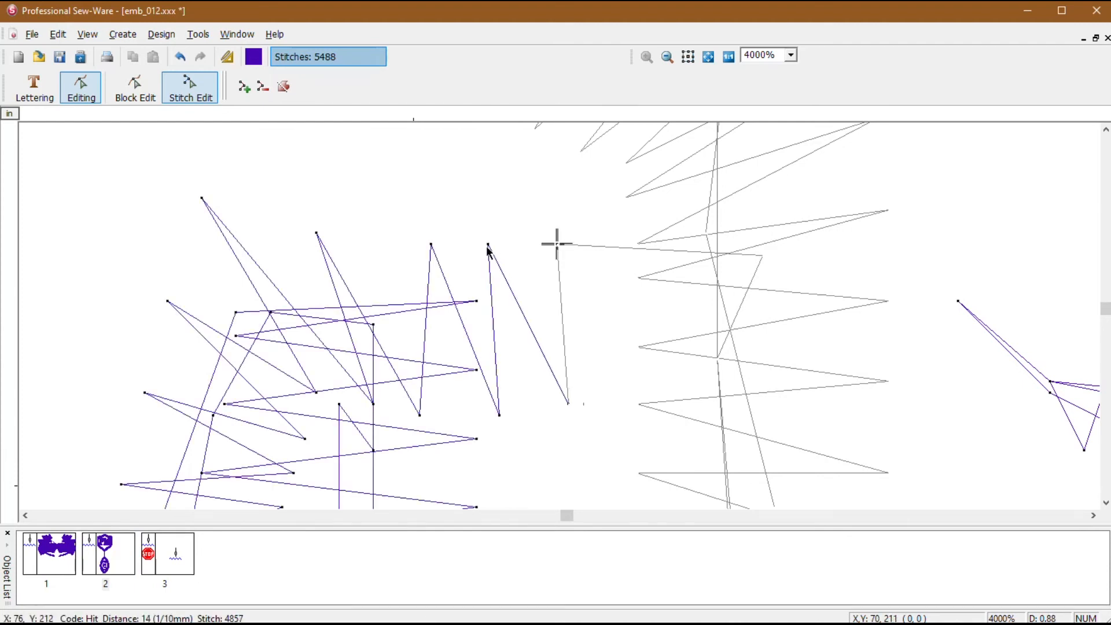
key("Right")
key("Right")
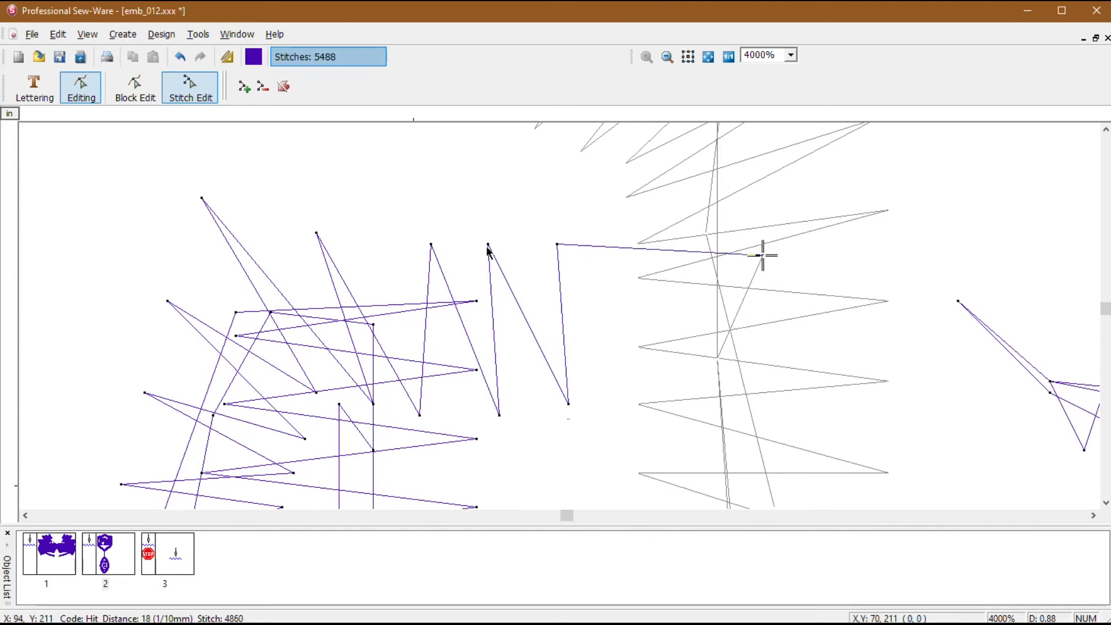
key("Left")
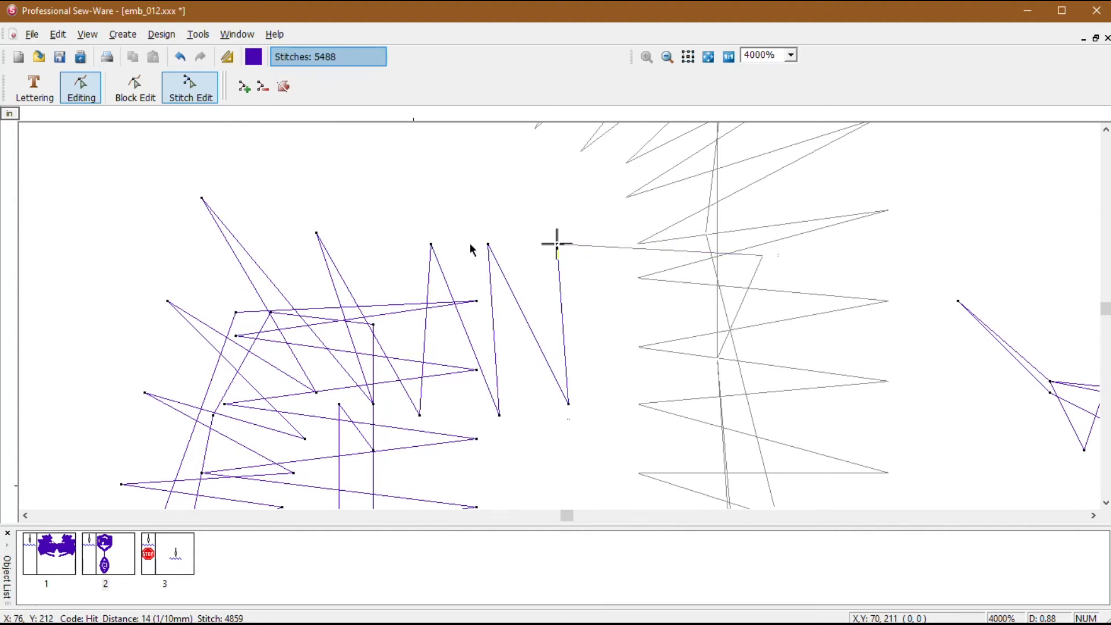
left_click(279, 88)
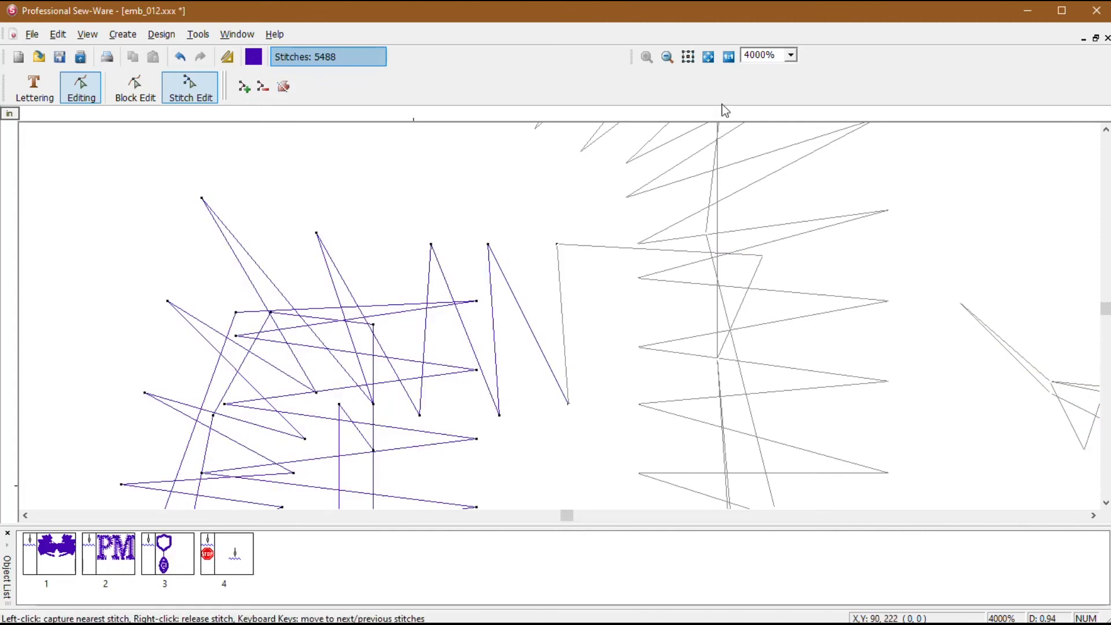
- Leave Stitch Edit and select the split sections one after another to check which parts of the emblem each contains
left_click(727, 60)
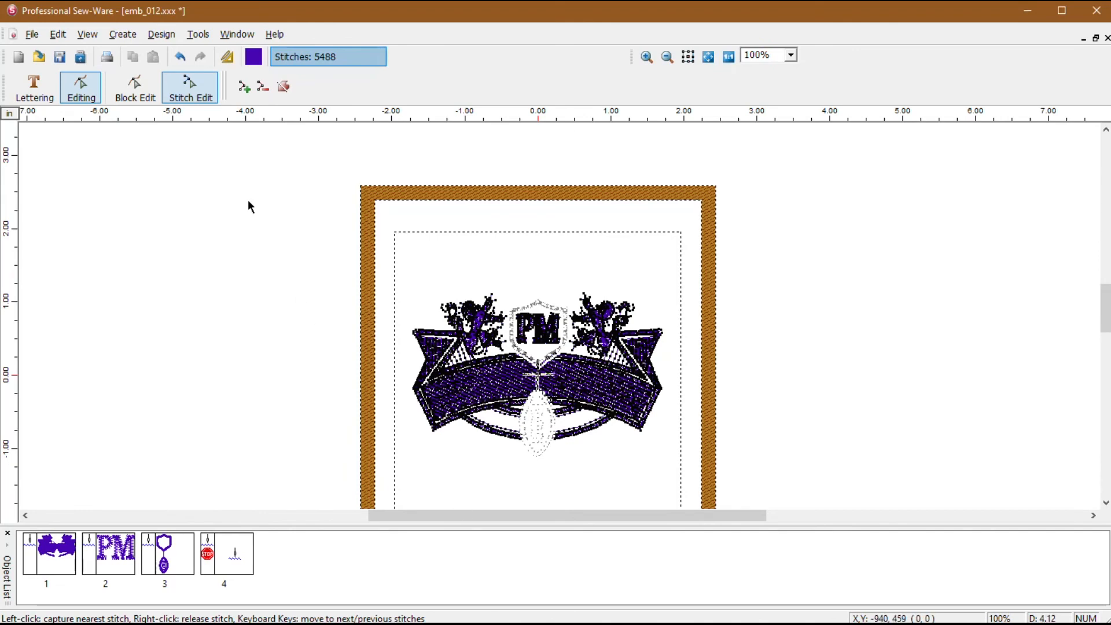
left_click(81, 87)
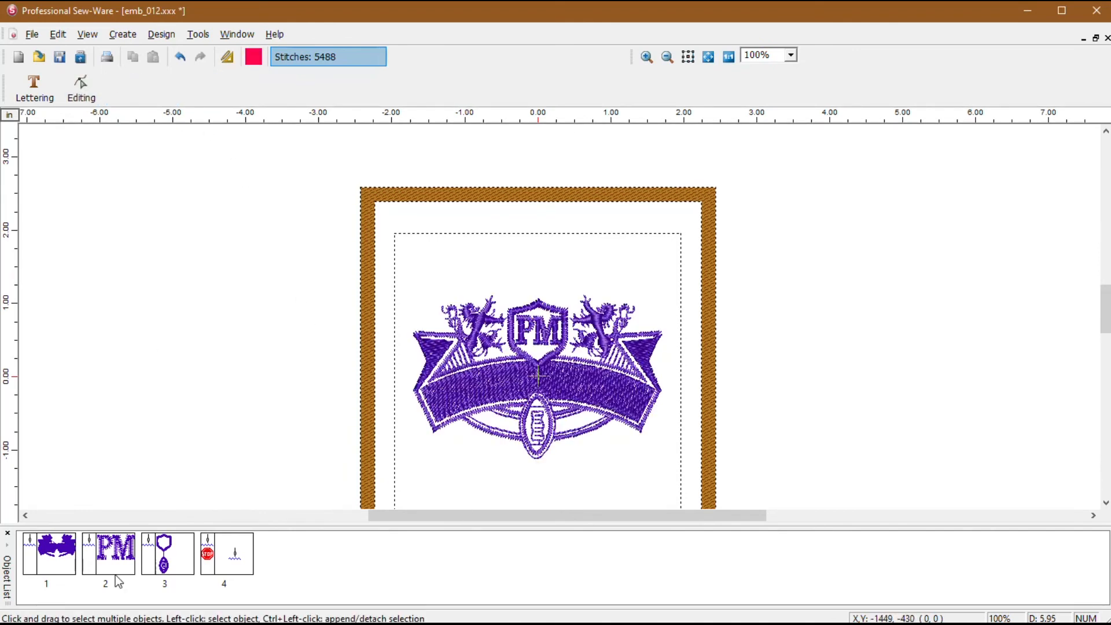
left_click(159, 570)
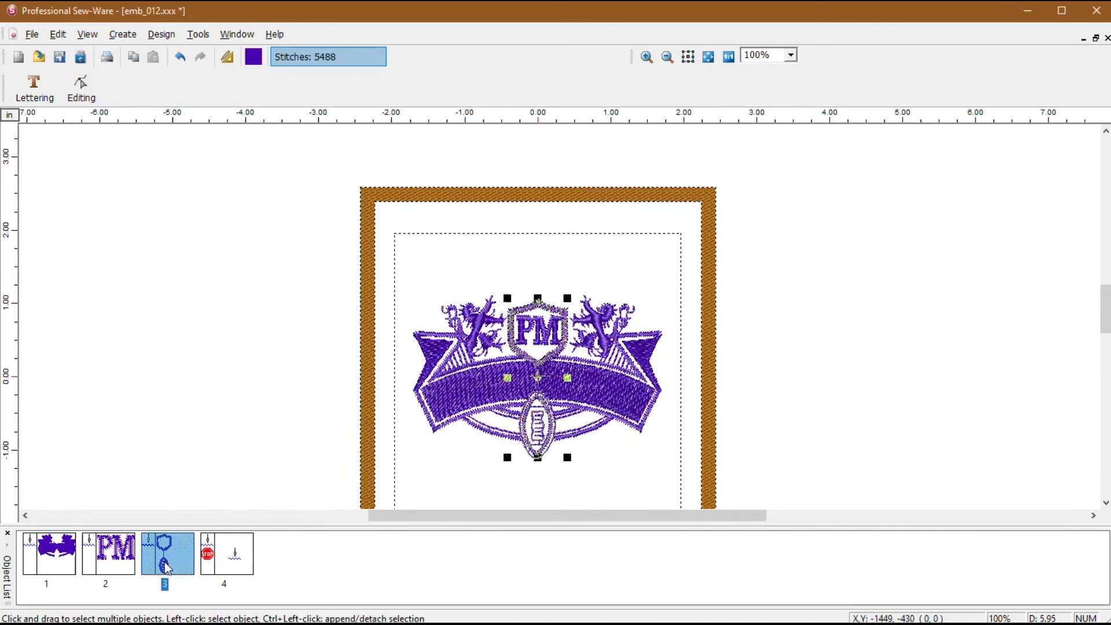
left_click(538, 380)
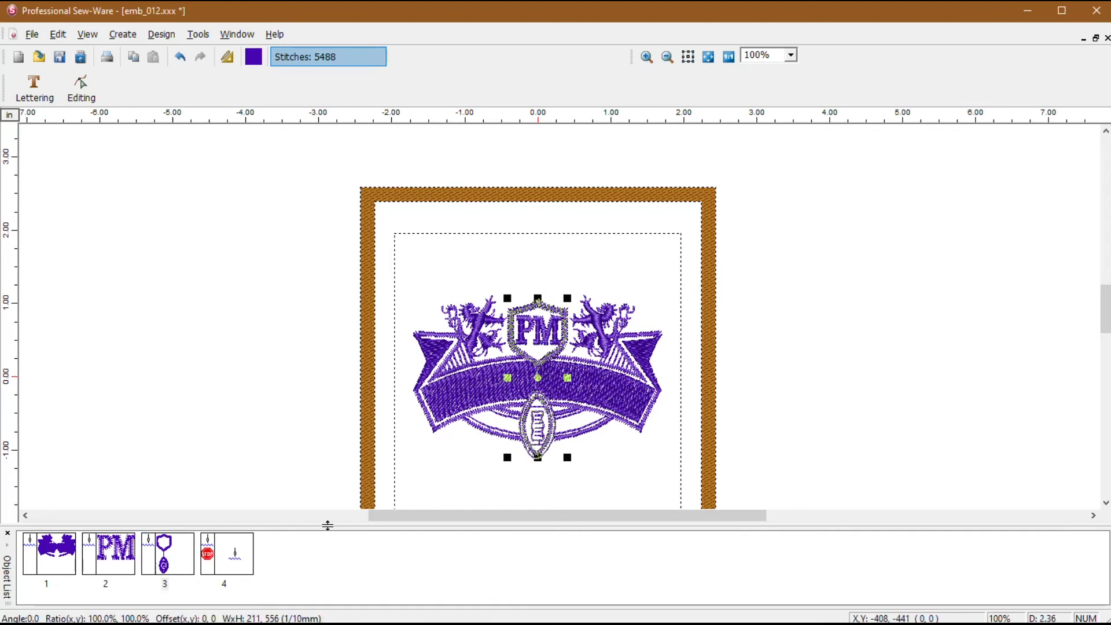
left_click(115, 555)
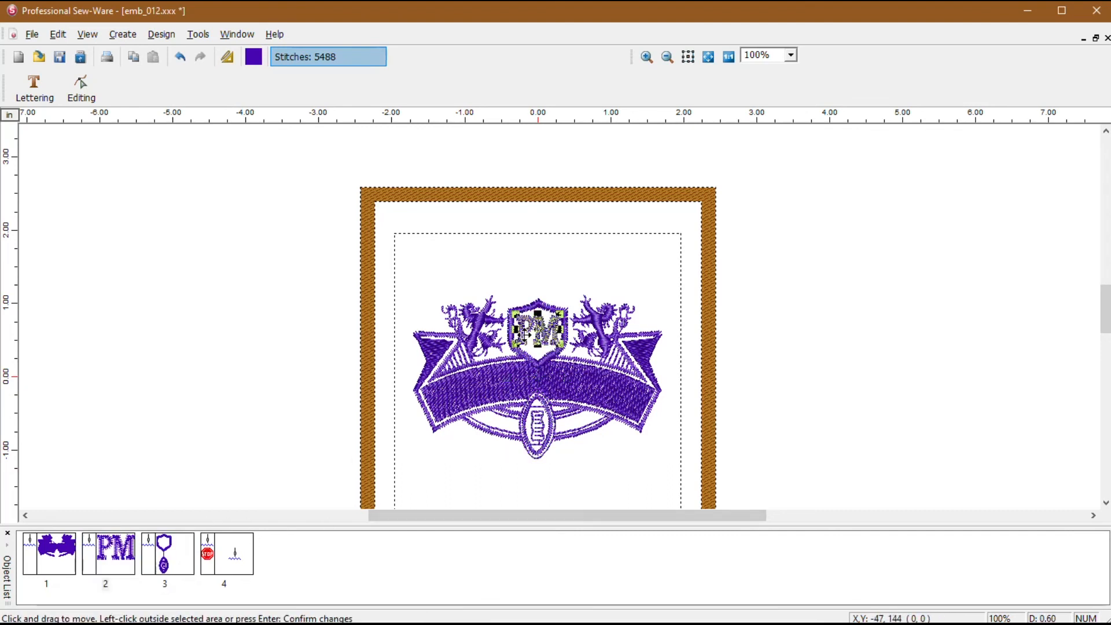
left_click(68, 550)
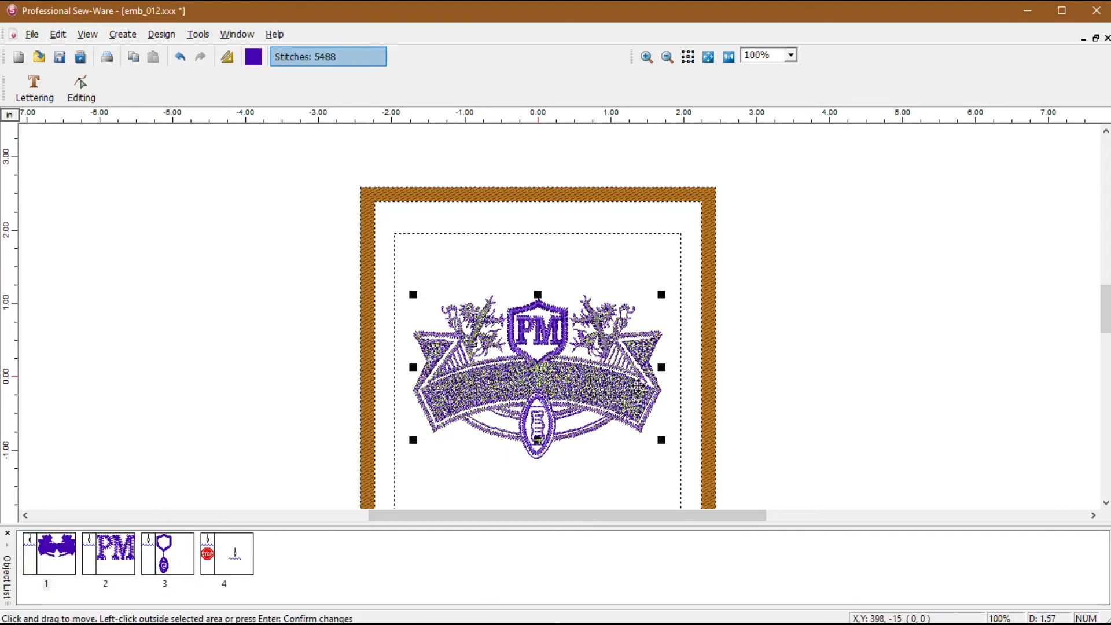
- Delete the PM lettering object and the shield and football object from the emblem
left_click(115, 557)
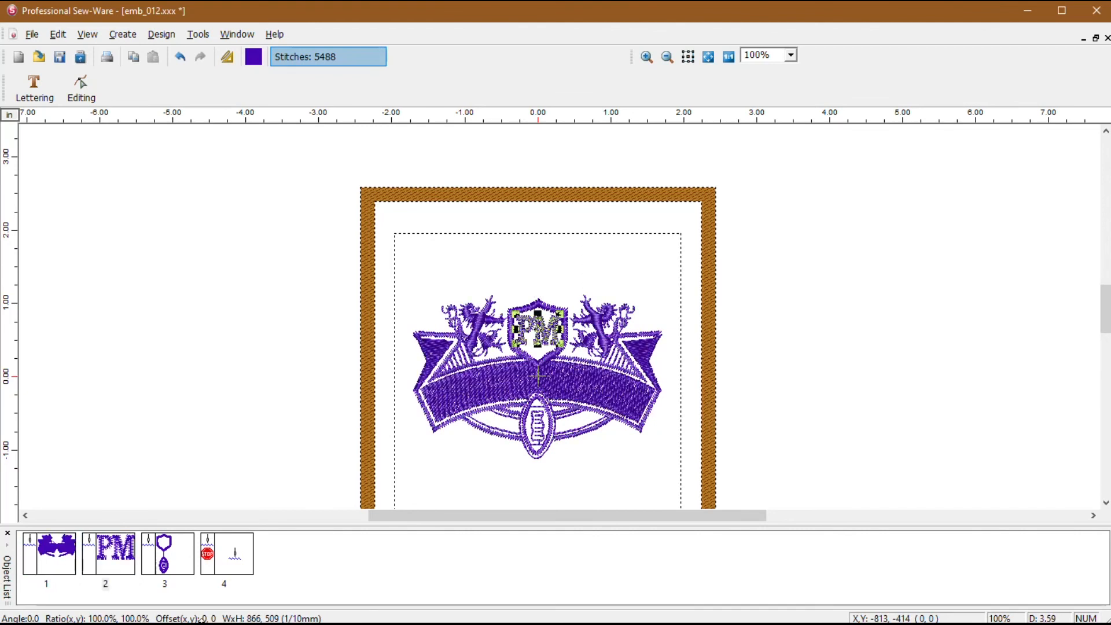
key("Delete")
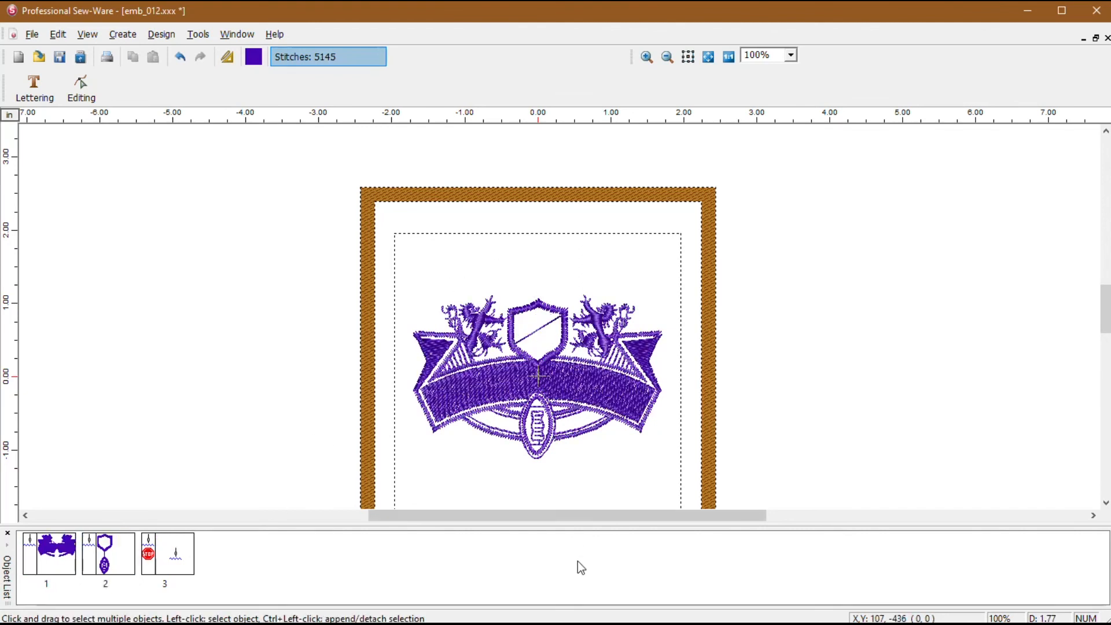
left_click(107, 565)
key("Delete")
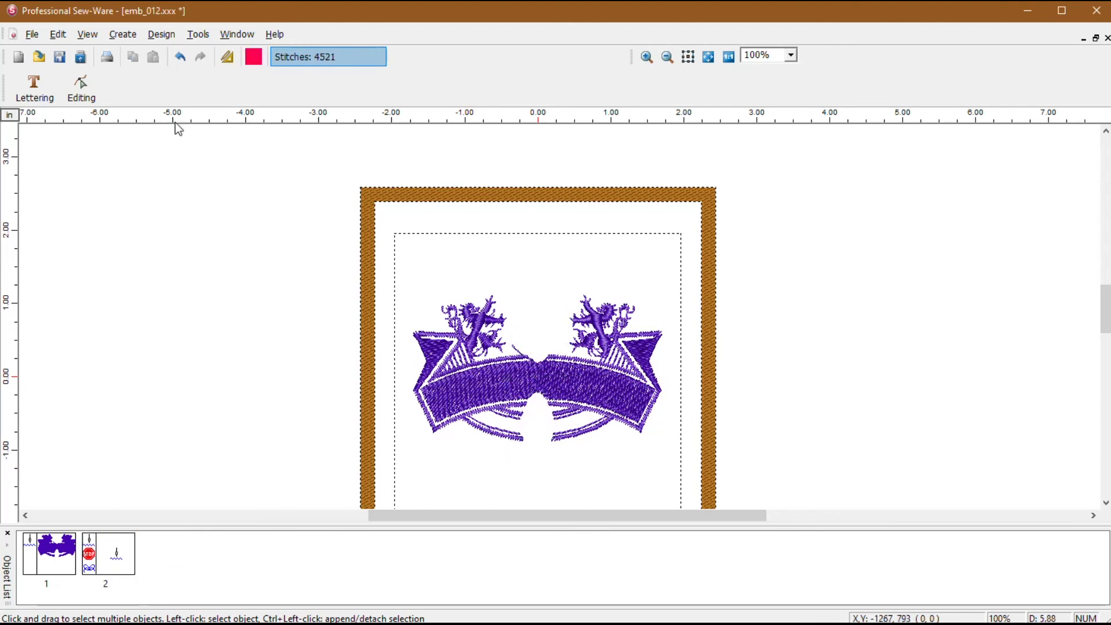